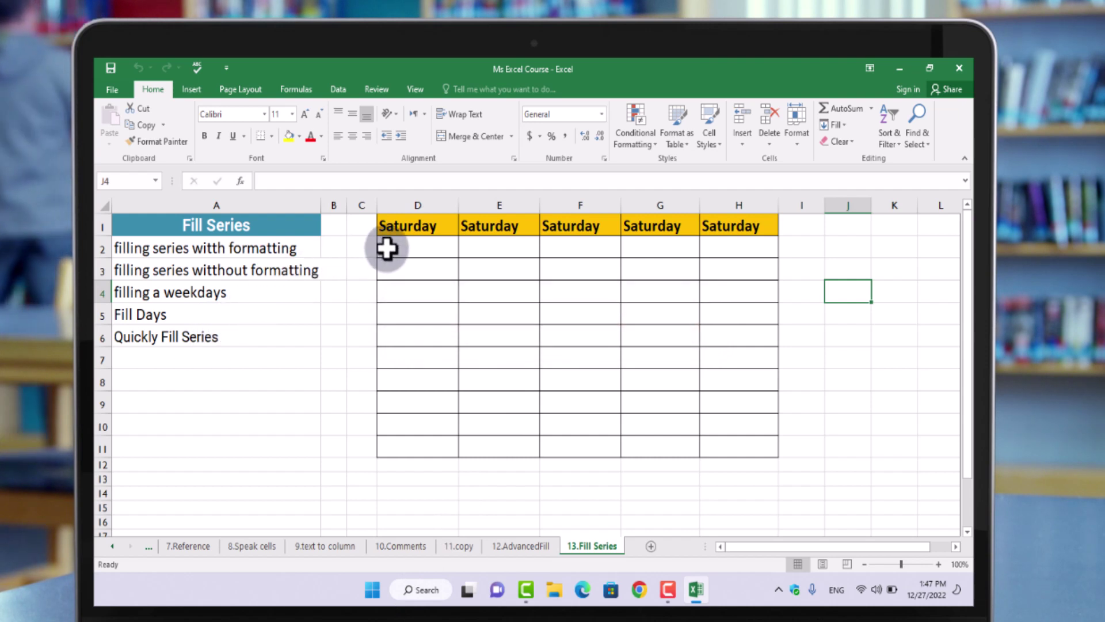
Fill D2:D11 with the days after Saturday, Sunday through Tuesday, keeping the yellow formatting
left_click(423, 230)
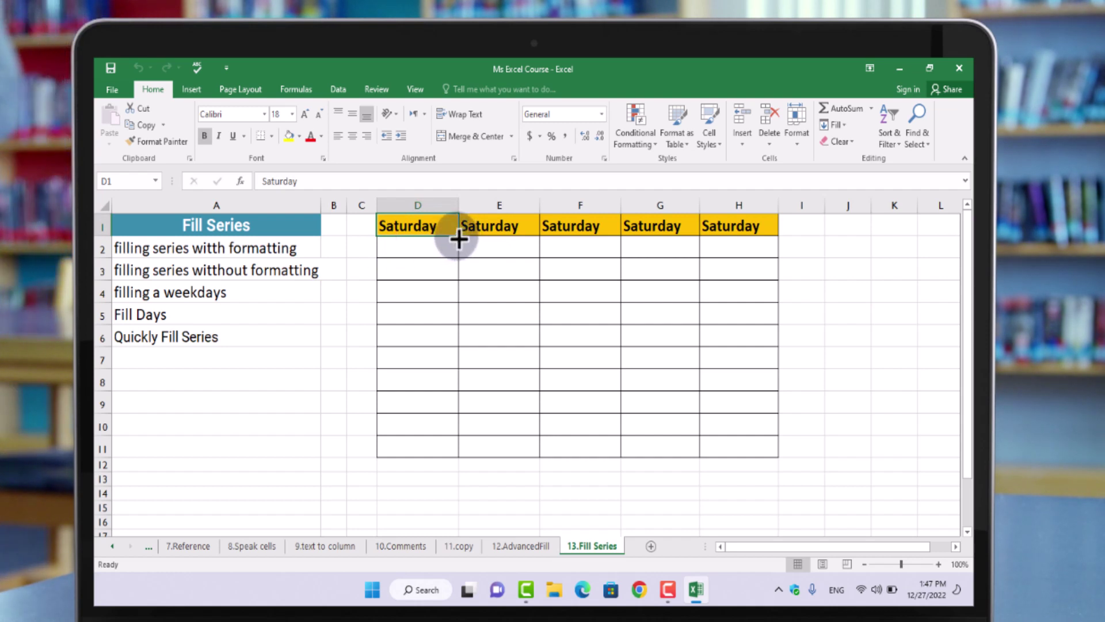
left_click_drag(457, 237, 463, 459)
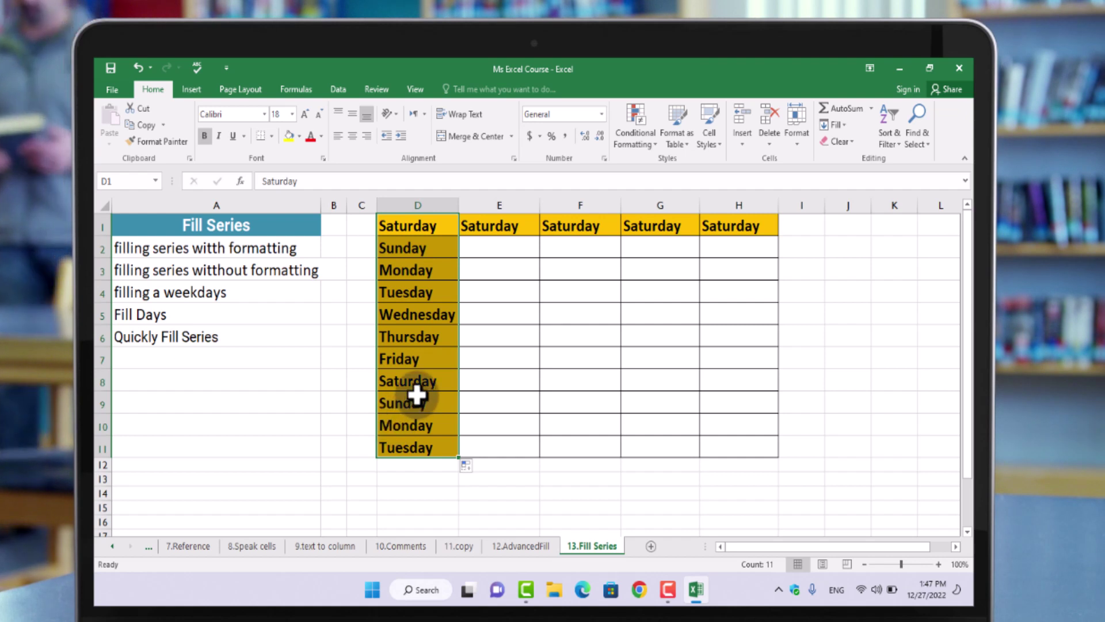
left_click(501, 232)
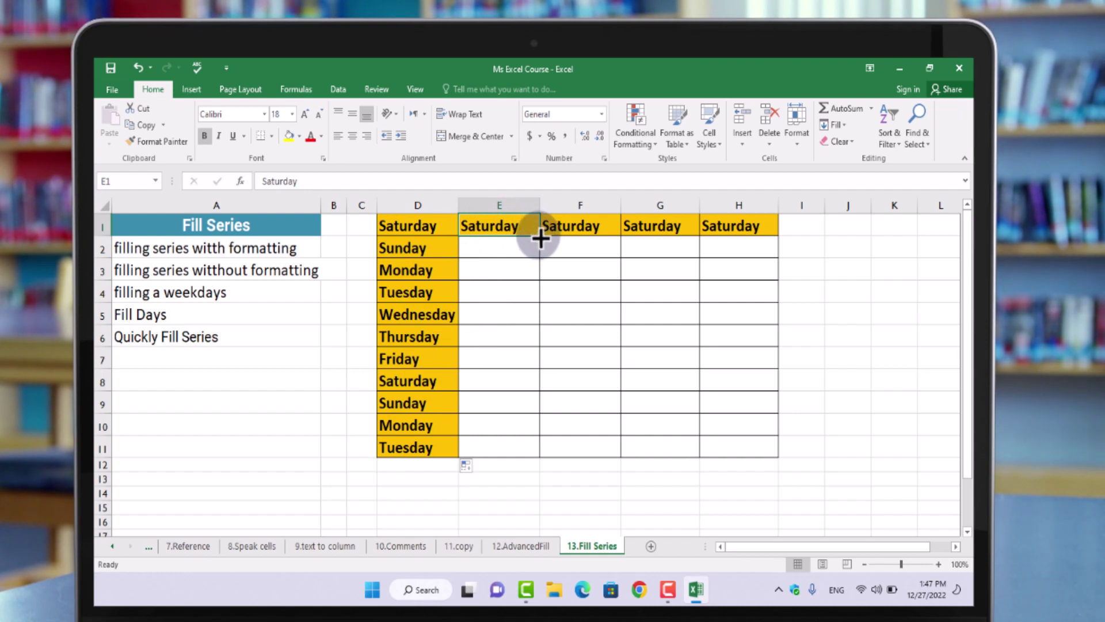
Copy only E1's yellow formatting down to E11 with Fill Formatting Only, leaving E2:E11 empty
left_click_drag(529, 261, 536, 455)
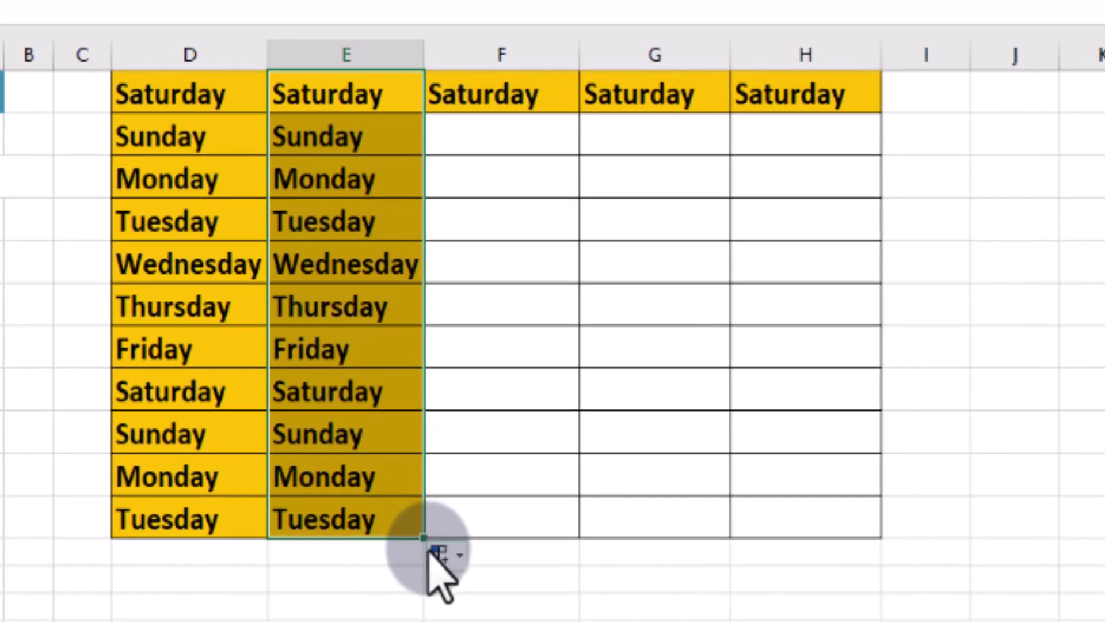
left_click(435, 554)
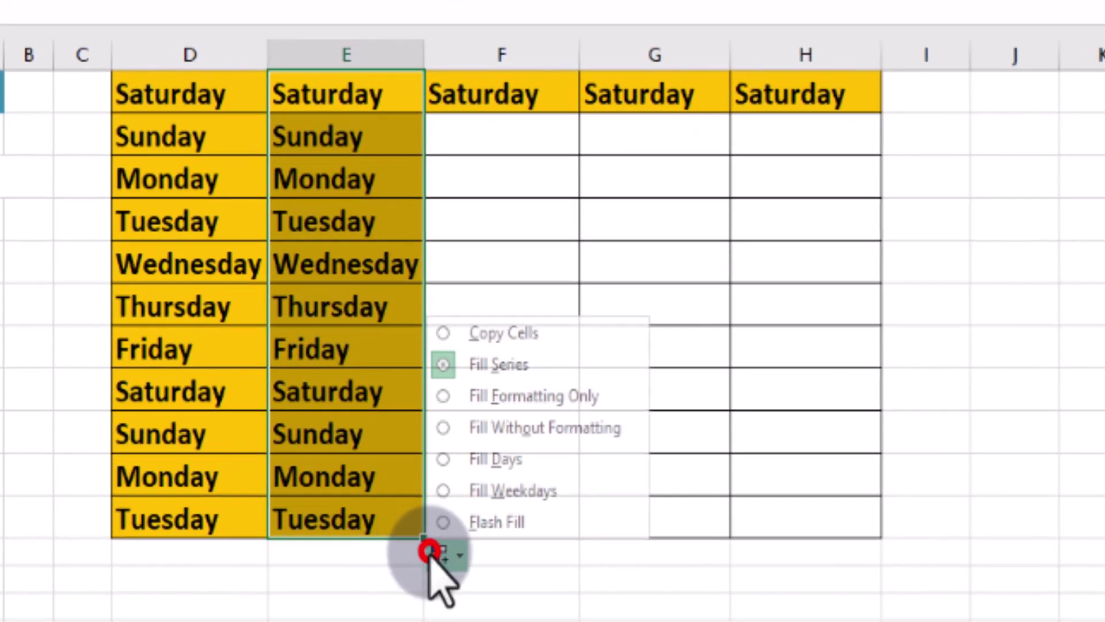
left_click(493, 397)
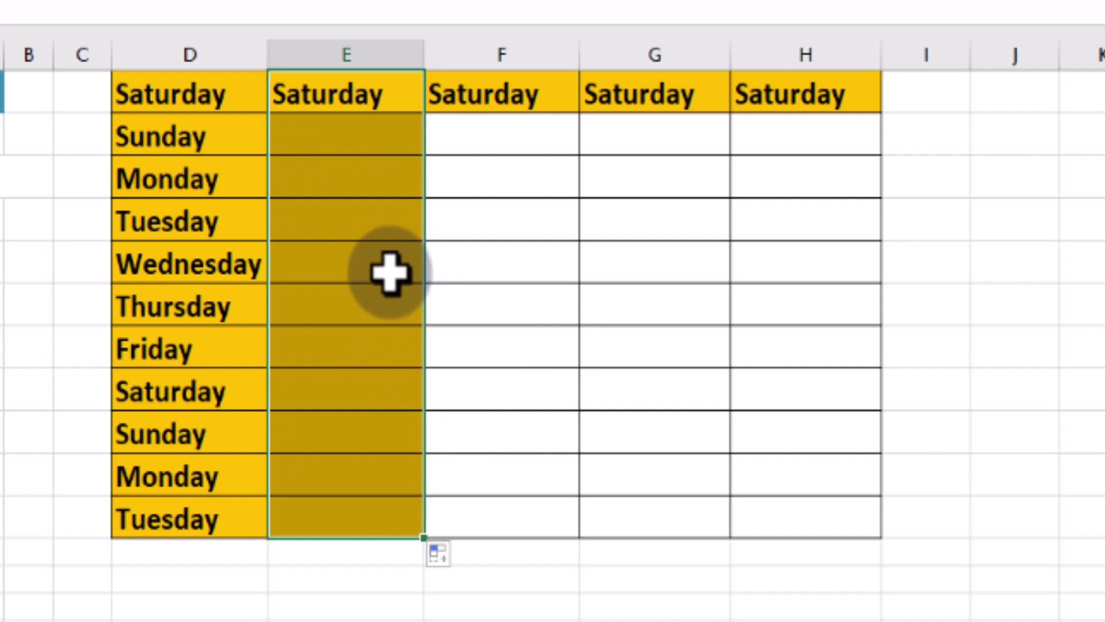
left_click(493, 97)
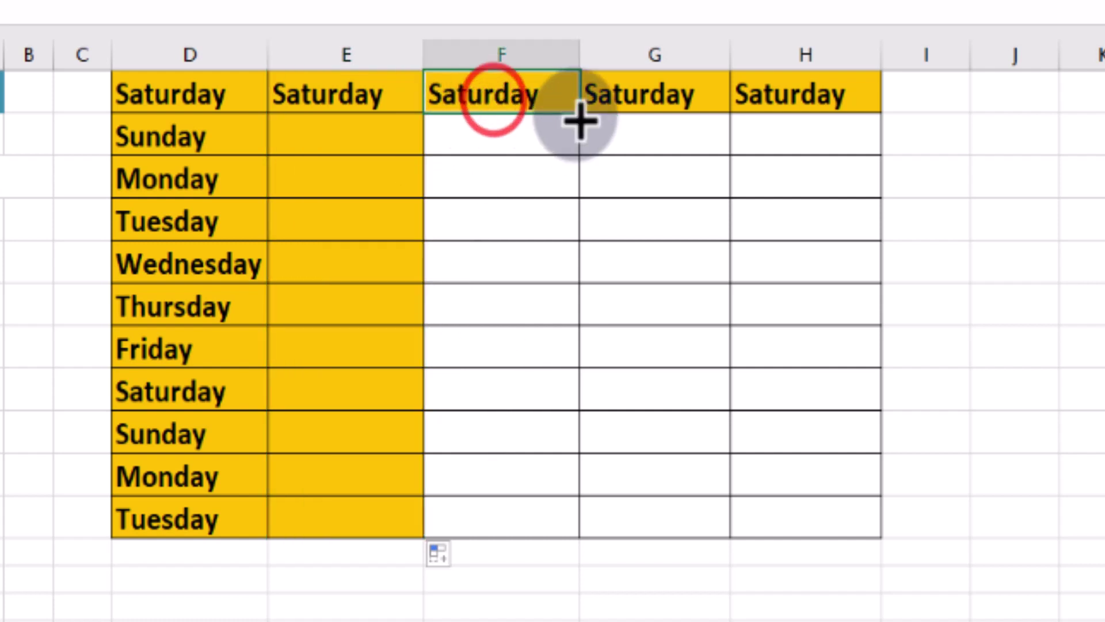
Fill F2:F11 with Sunday through Tuesday using Fill Without Formatting
left_click_drag(580, 114, 590, 528)
left_click(595, 558)
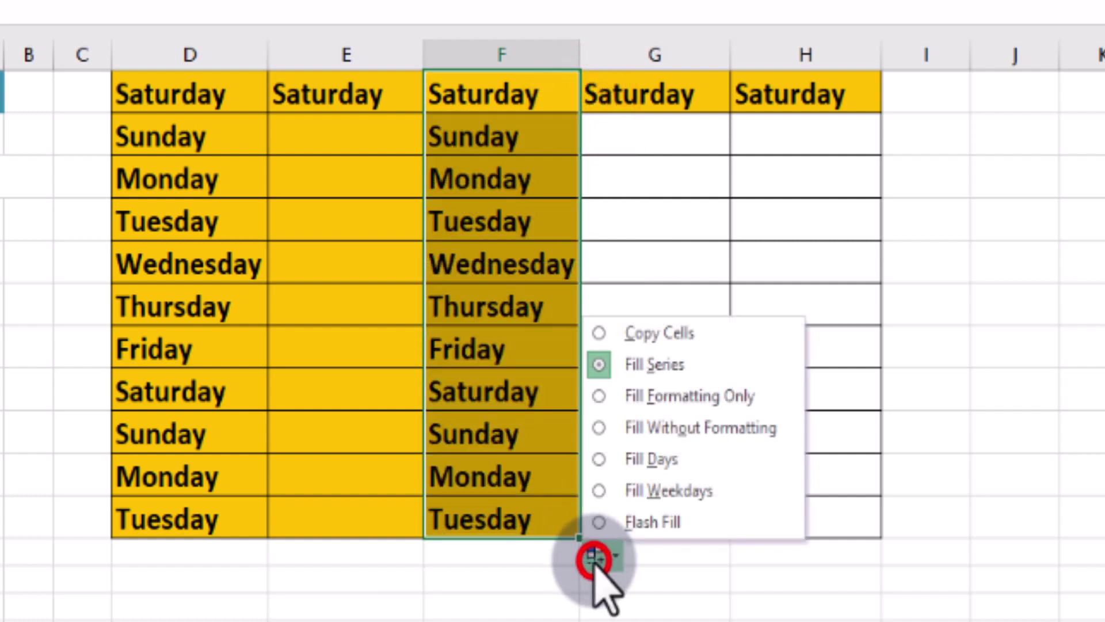
left_click(665, 436)
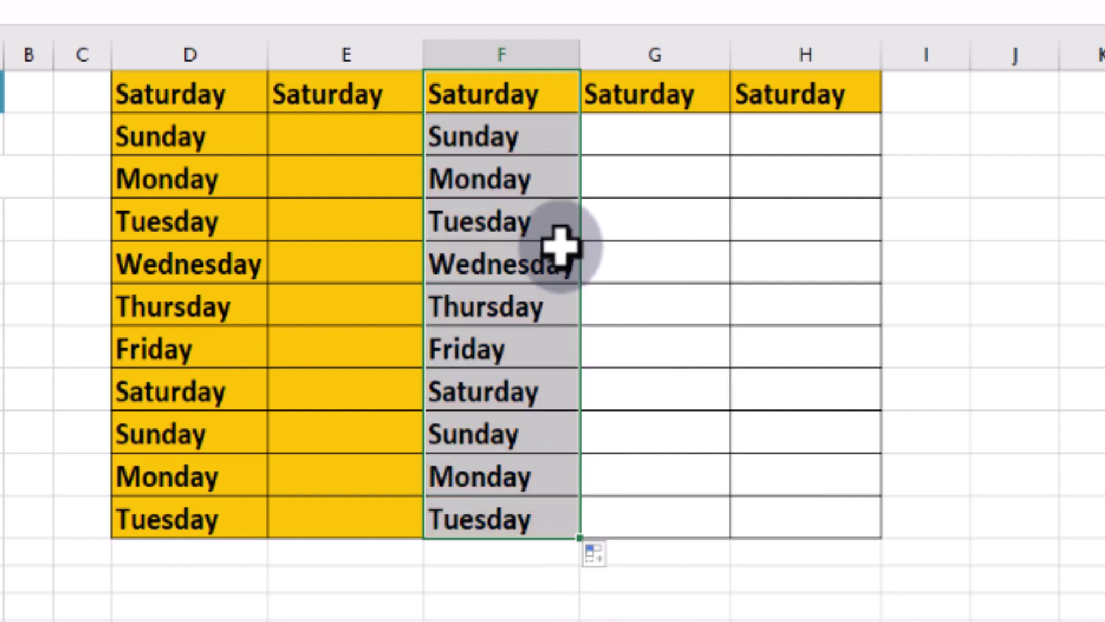
left_click(640, 160)
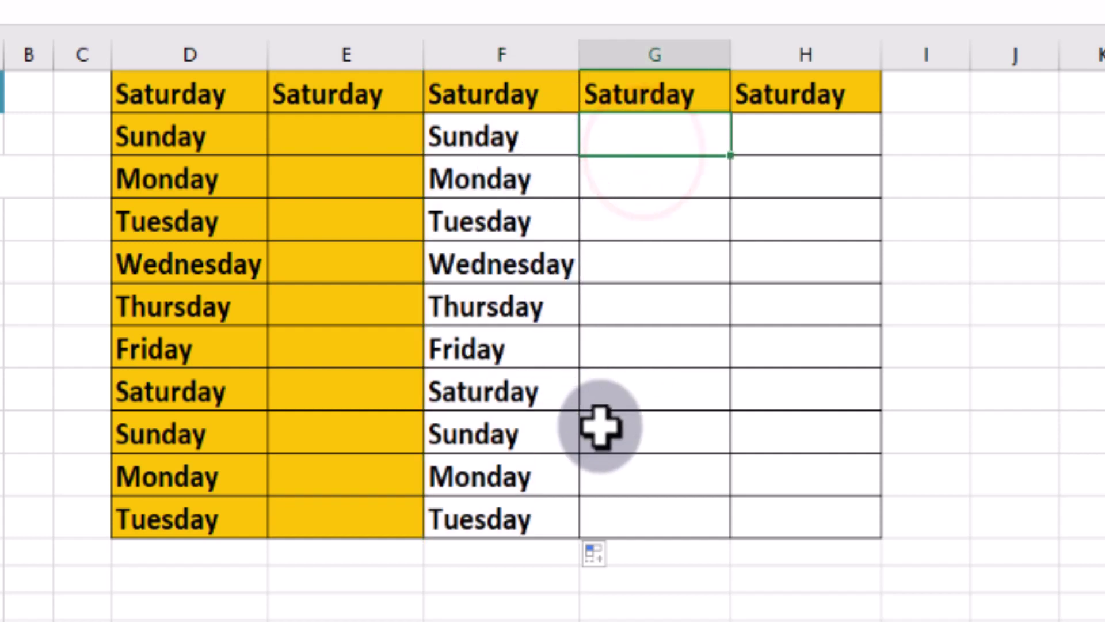
Fill G2:G11 using Fill Weekdays so Monday through Friday repeat, skipping weekends
left_click(695, 94)
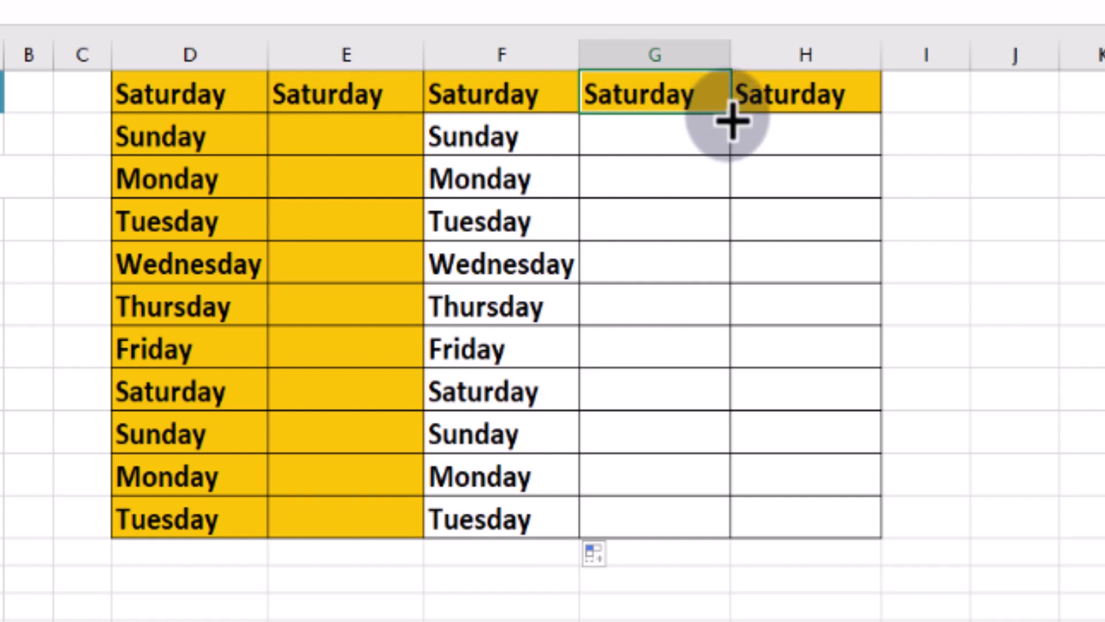
left_click_drag(728, 115, 718, 533)
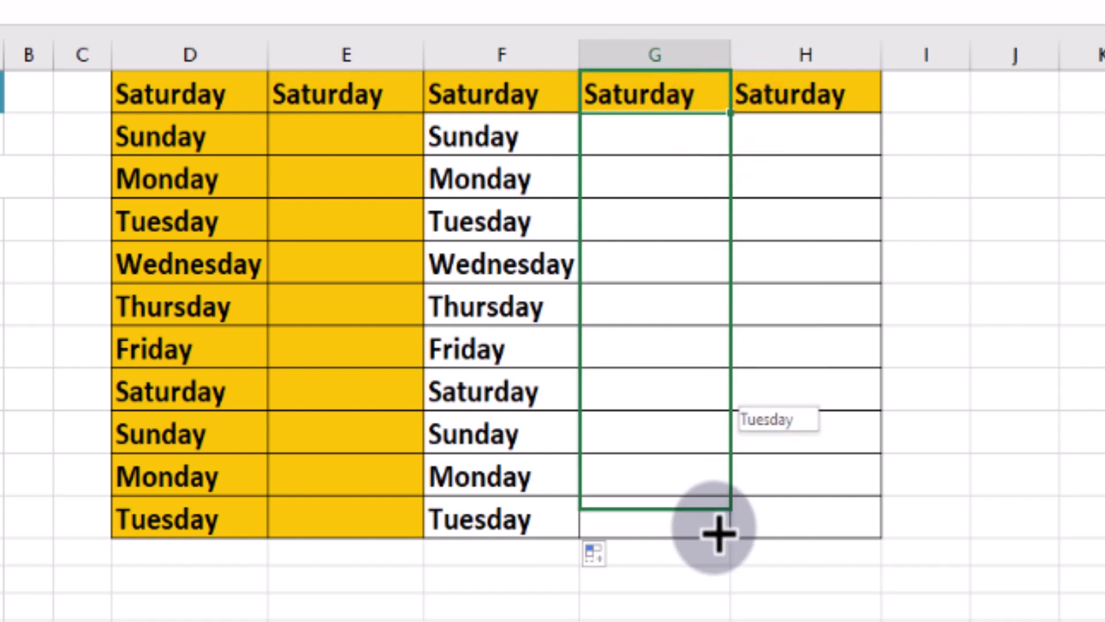
left_click(746, 554)
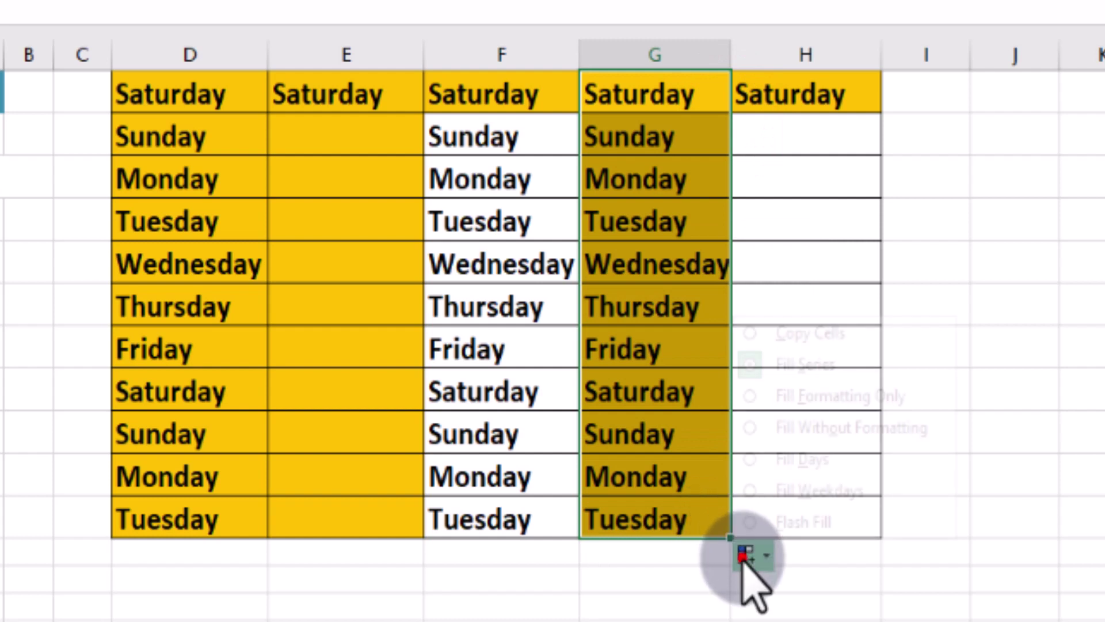
left_click(830, 485)
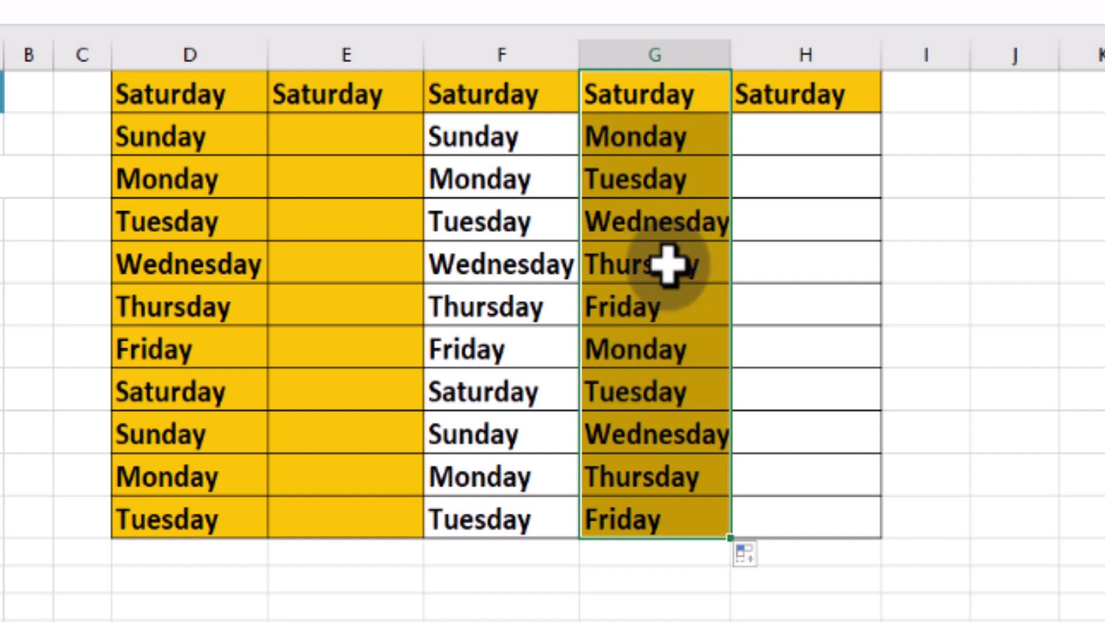
Fill H2:H11 with Fill Days, Sunday through Tuesday, keeping the yellow formatting
left_click(793, 106)
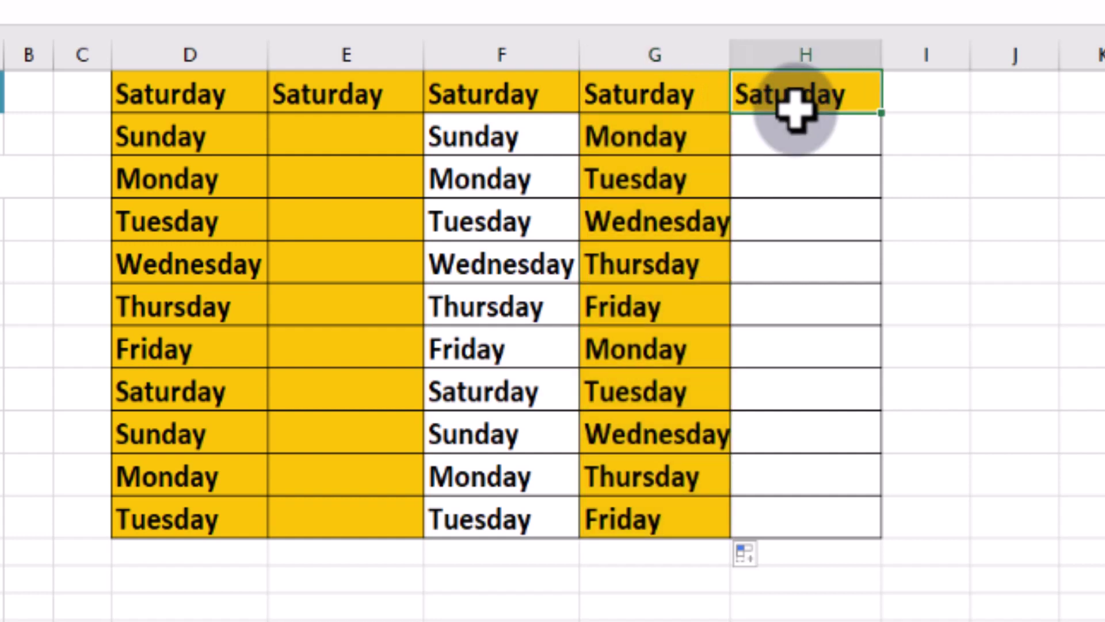
left_click_drag(883, 113, 855, 538)
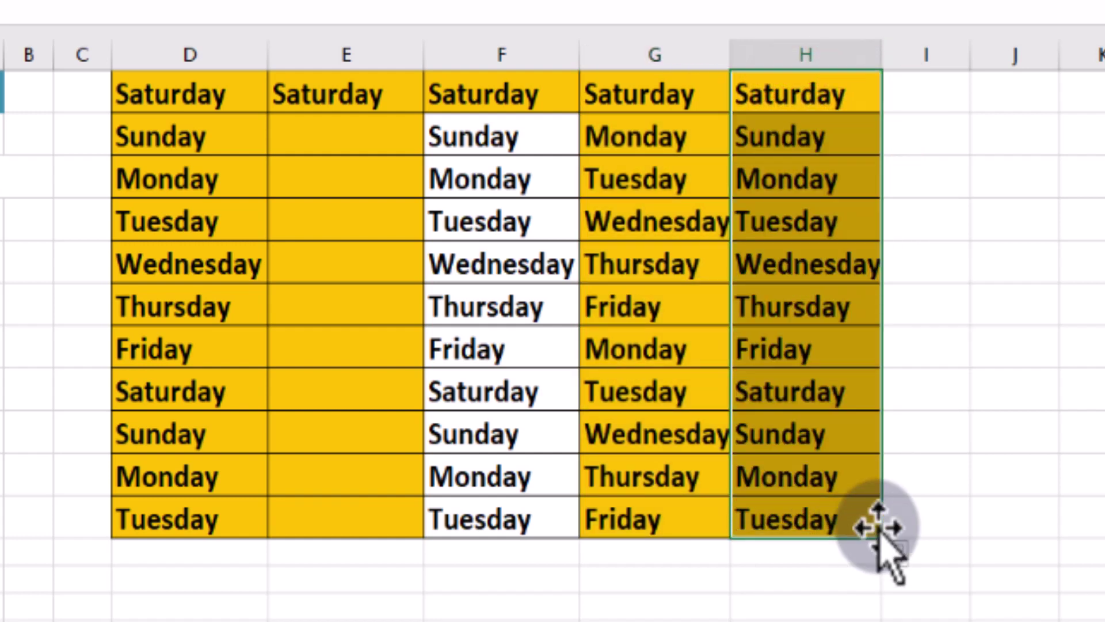
left_click(900, 555)
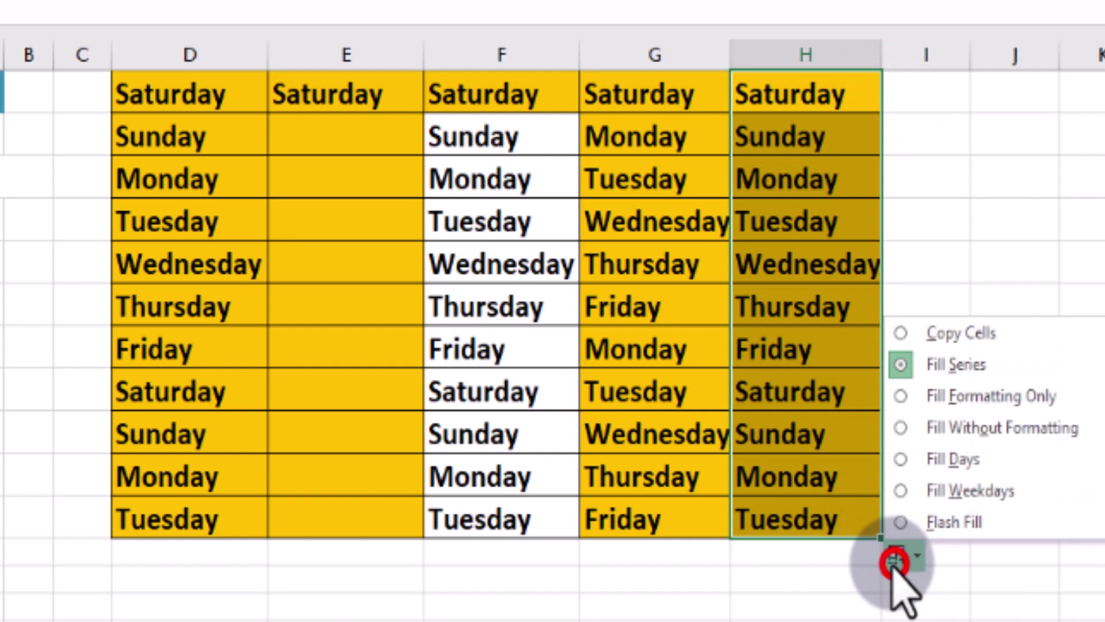
left_click(937, 460)
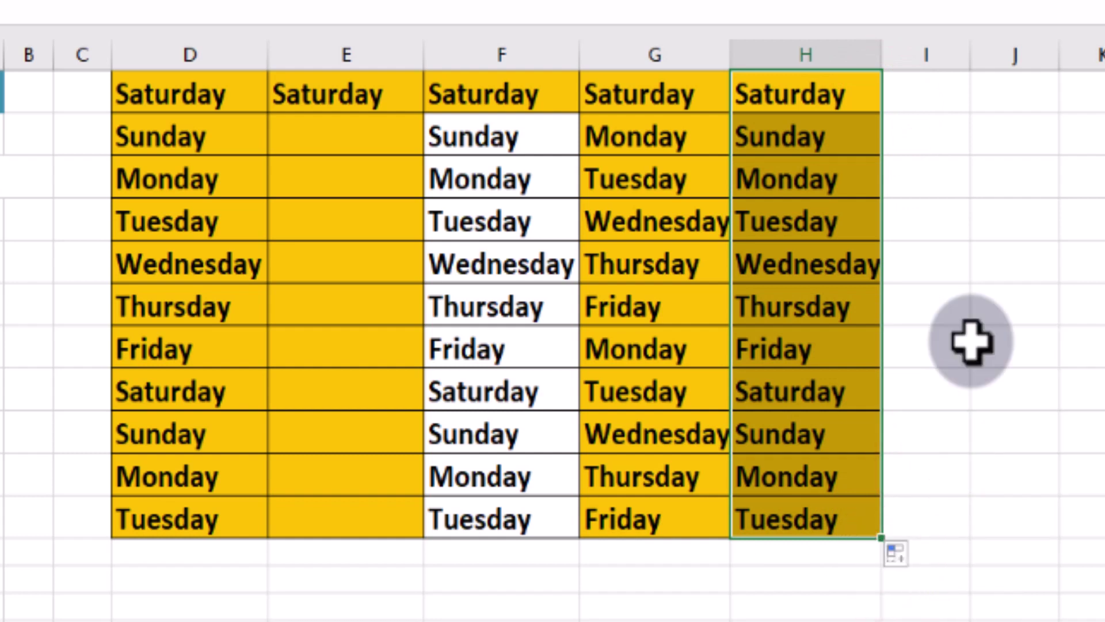
left_click(942, 102)
type("1")
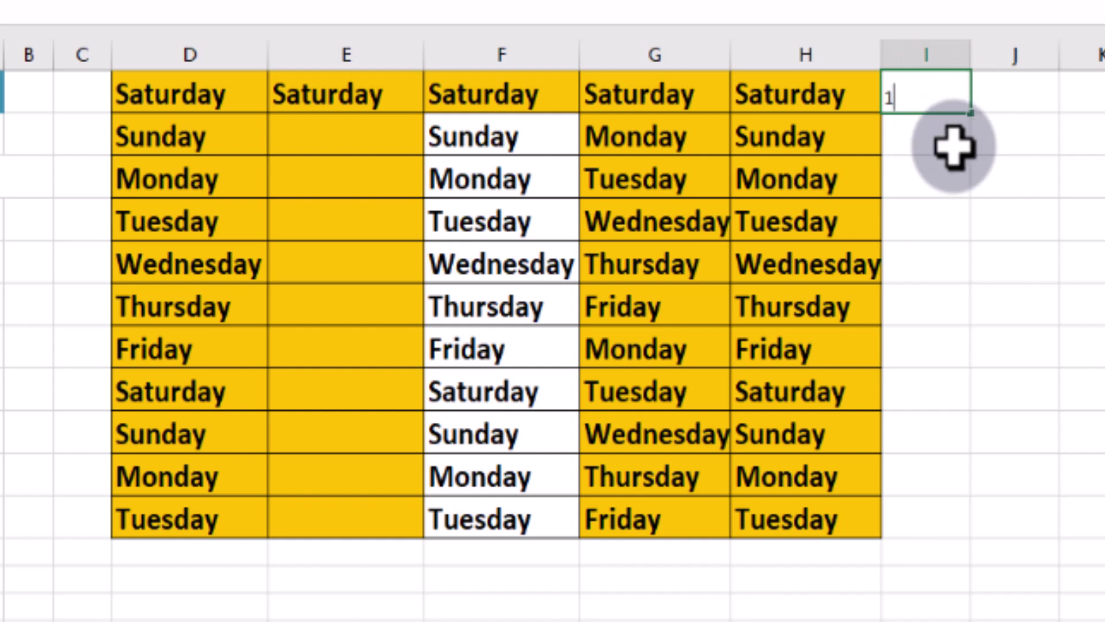
Turn the 1 in I1 into a 1–12 count down column I with Fill Series
key("Escape")
left_click(940, 99)
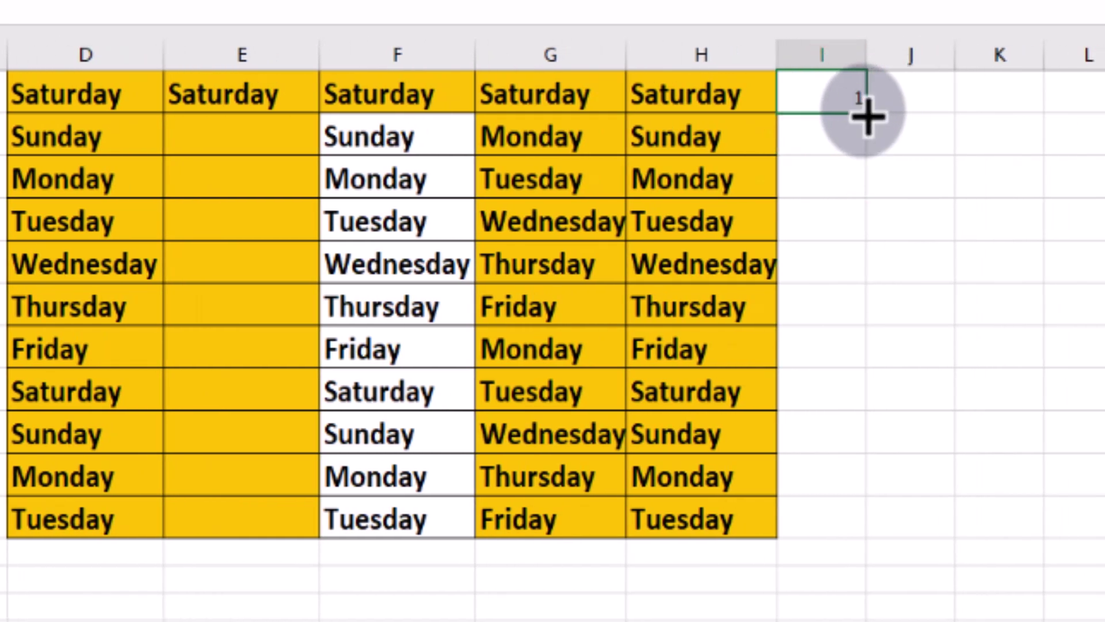
mouse_move(865, 112)
left_mouse_down()
mouse_move(870, 415)
mouse_move(856, 554)
left_mouse_up()
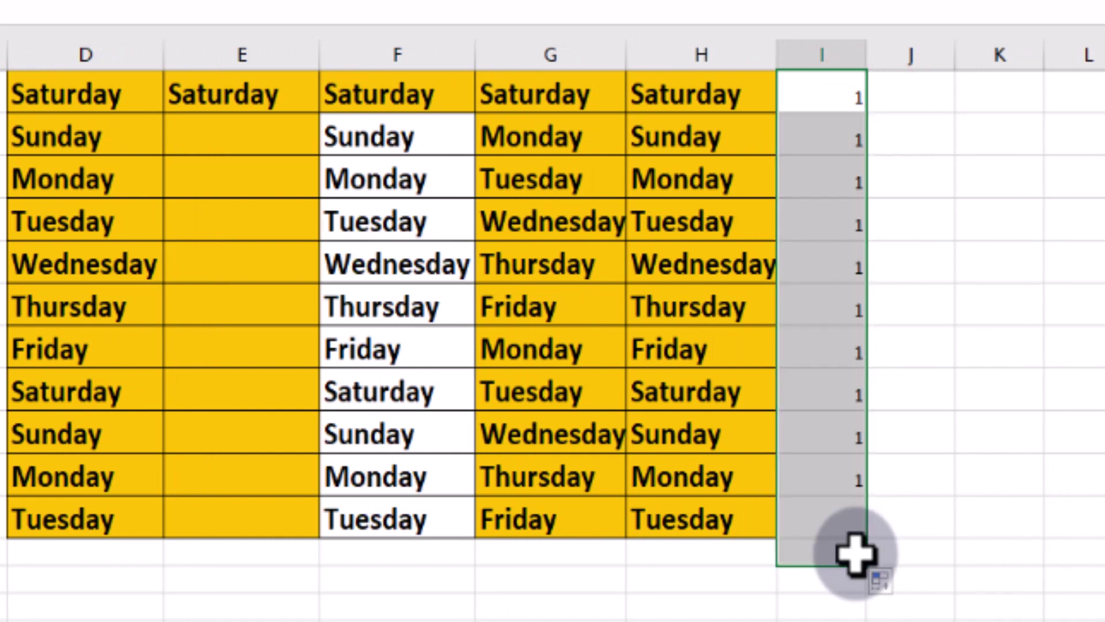
left_click(872, 588)
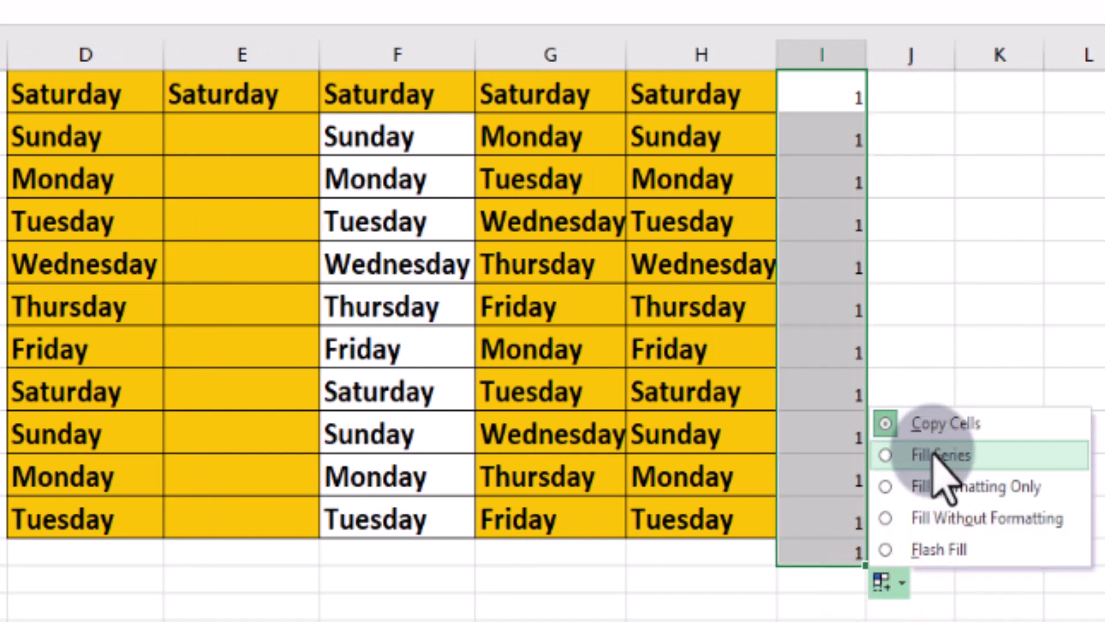
left_click(932, 453)
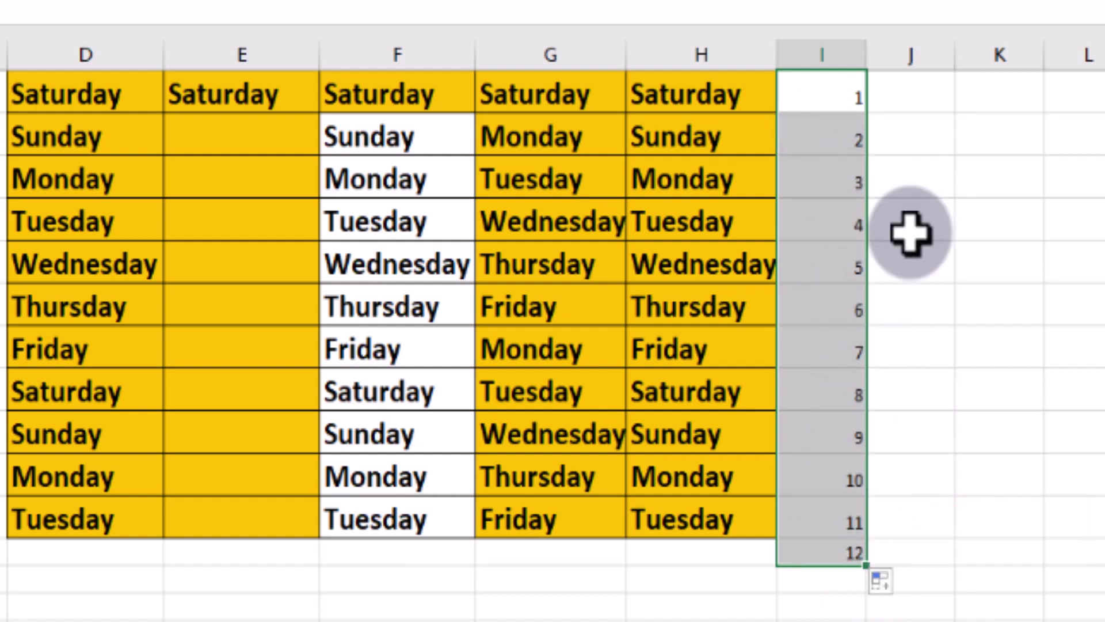
Enter 1 and 2 in J1:J2 and extend the count to 12 down column J
left_click(932, 109)
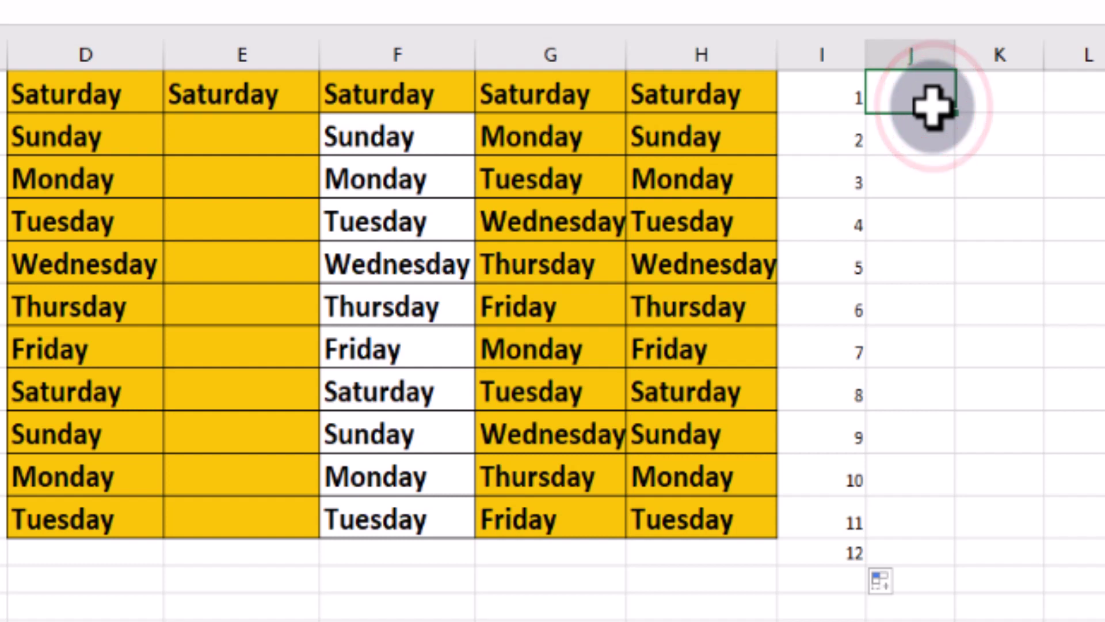
type("1")
left_click_drag(933, 109, 937, 131)
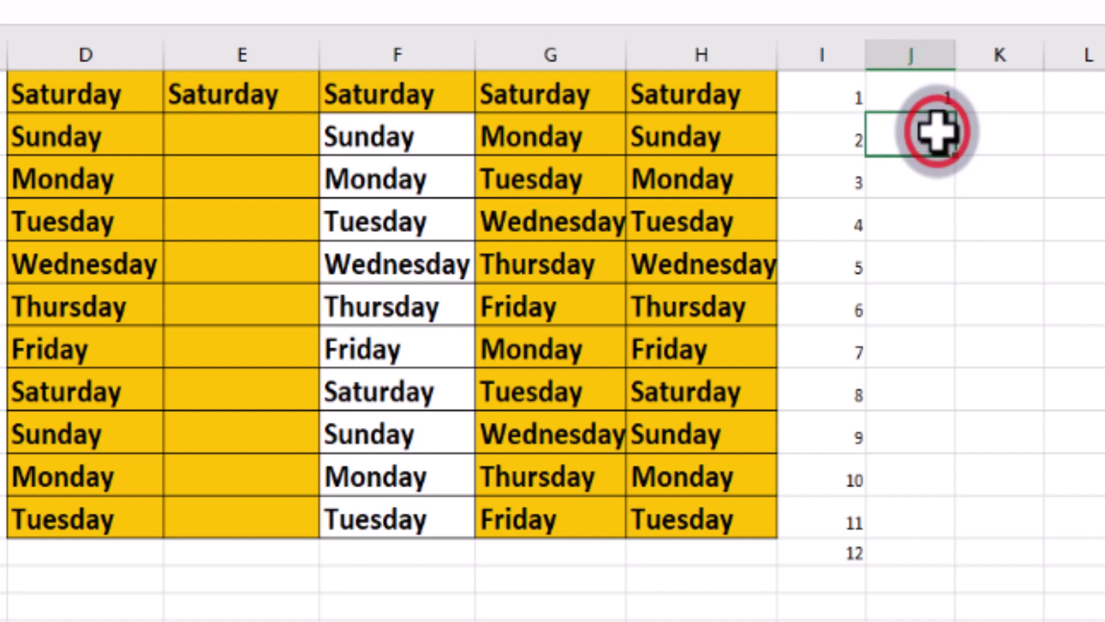
type("2")
left_click(900, 95)
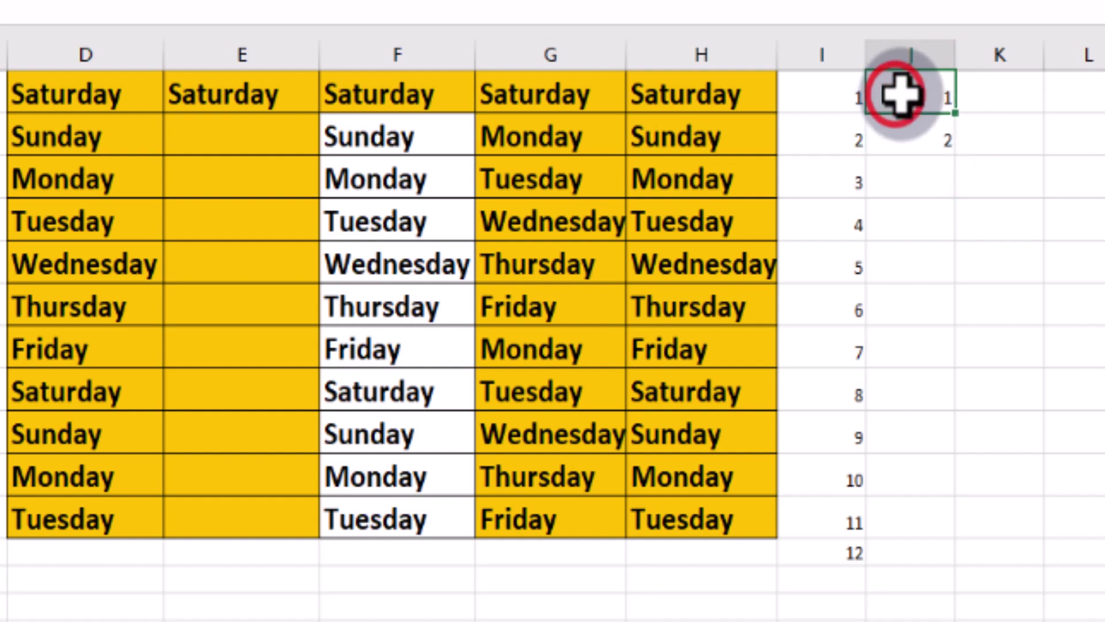
mouse_move(901, 95)
left_mouse_down()
mouse_move(918, 144)
mouse_move(925, 567)
left_mouse_up()
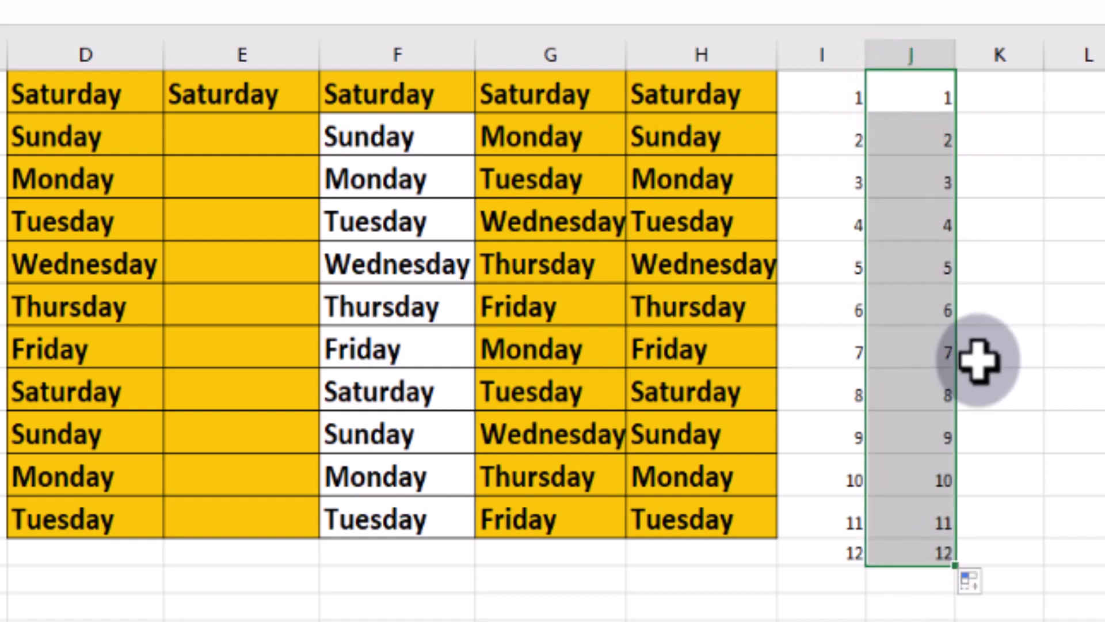
left_click(1011, 95)
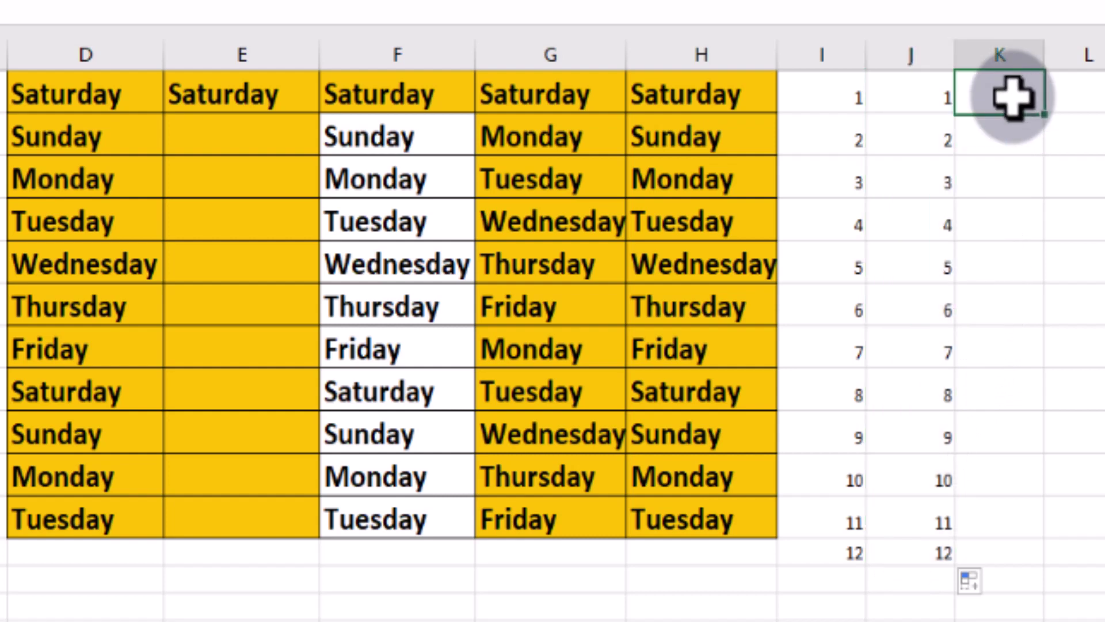
Enter 1 in K1 and build a column series, step 1, stop value 1000, via Series
type("1")
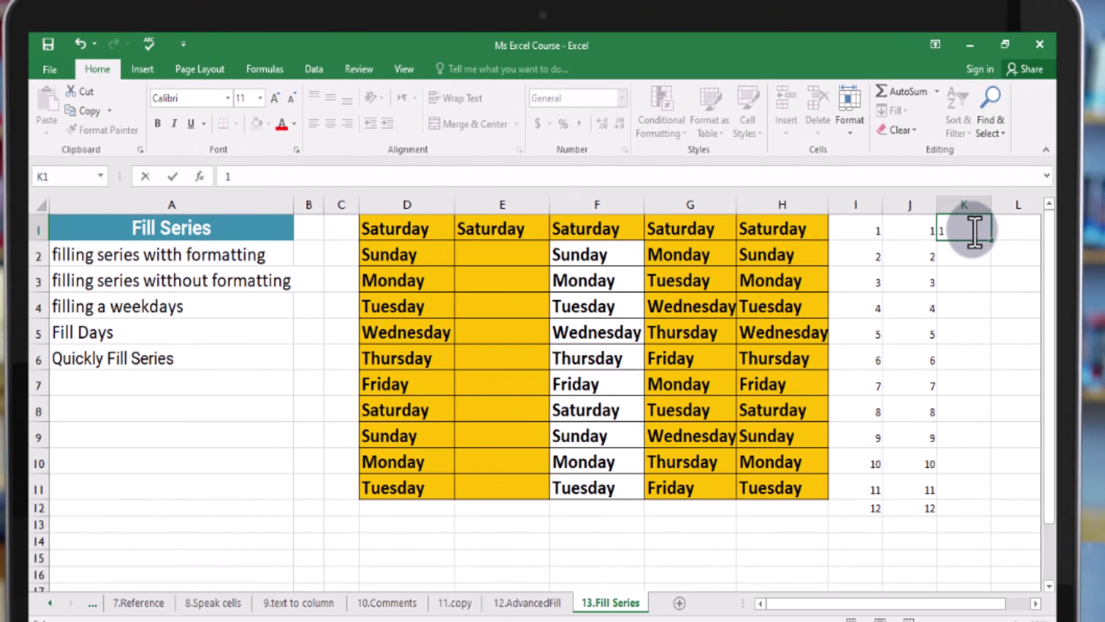
left_click(248, 108)
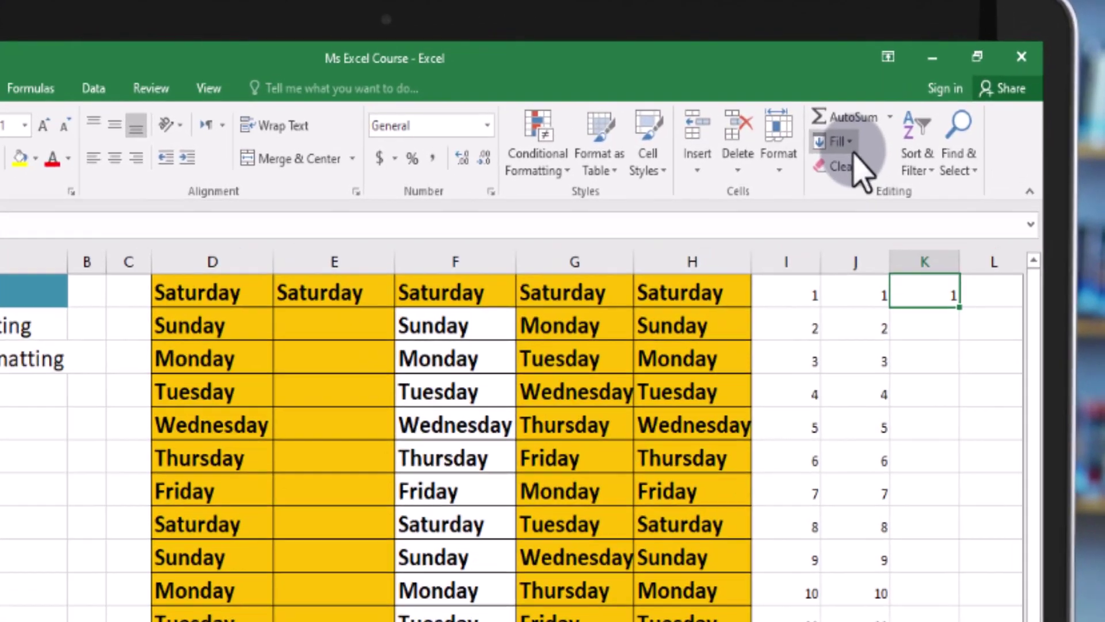
left_click(901, 110)
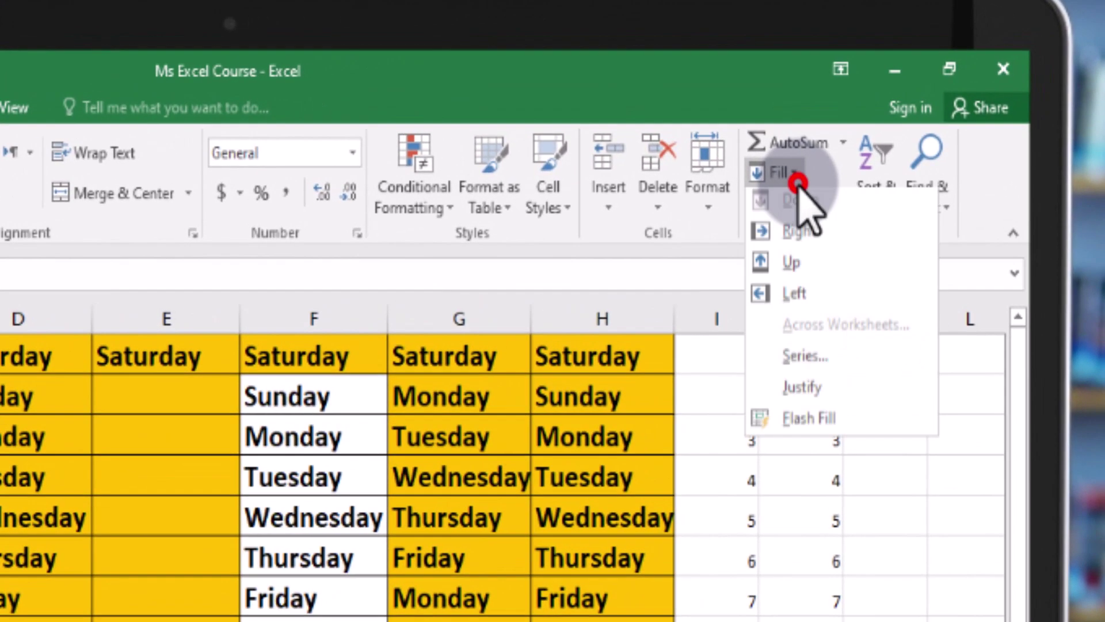
left_click(840, 361)
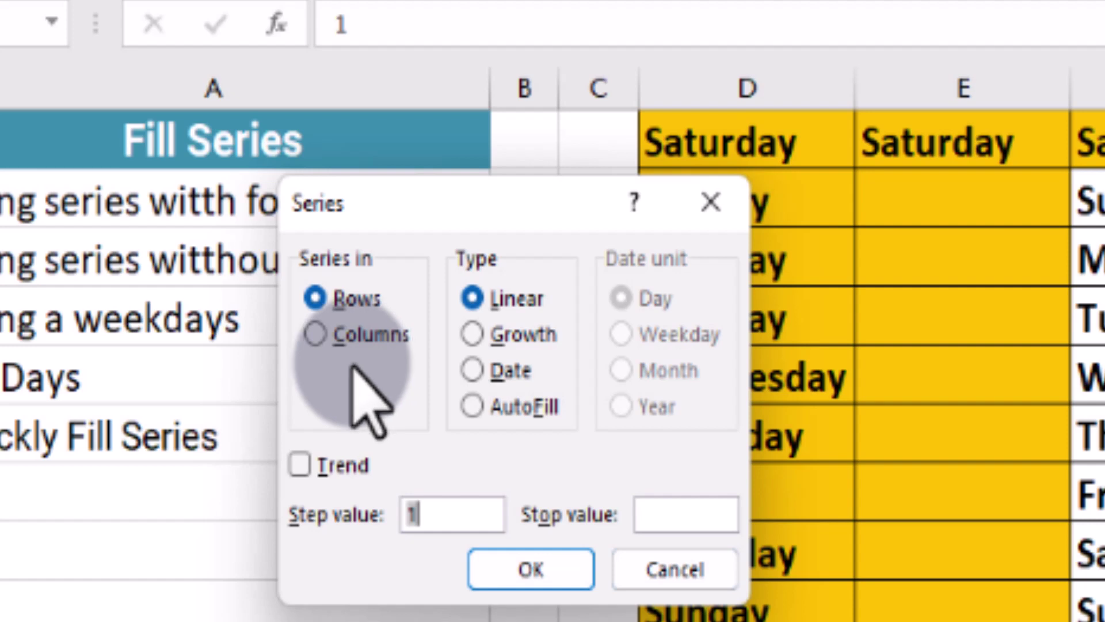
left_click(375, 335)
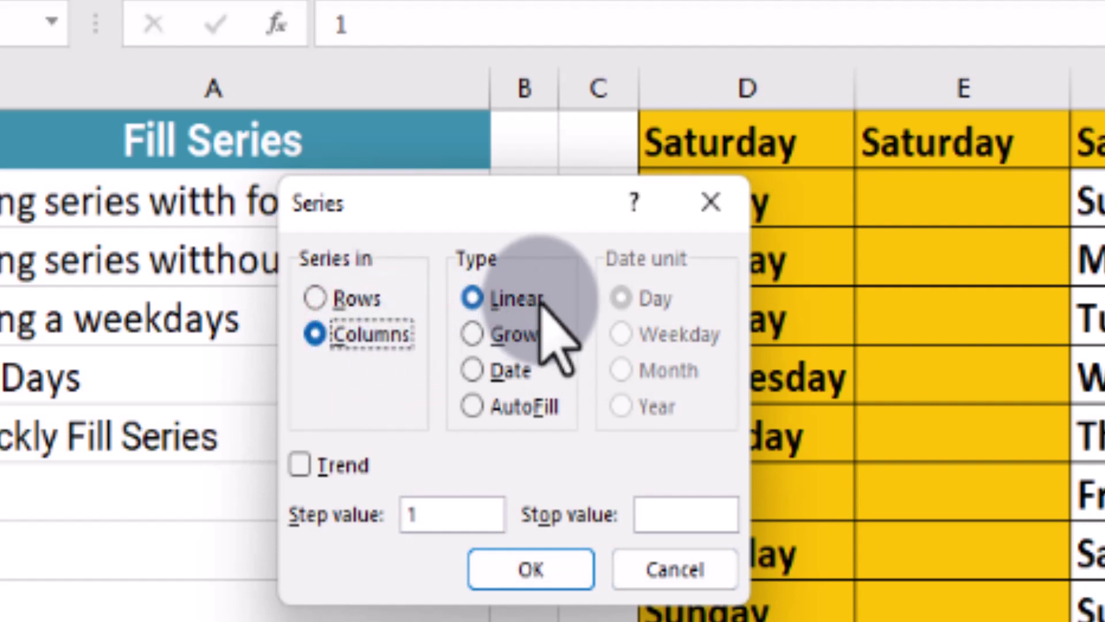
left_click(688, 512)
type("1000")
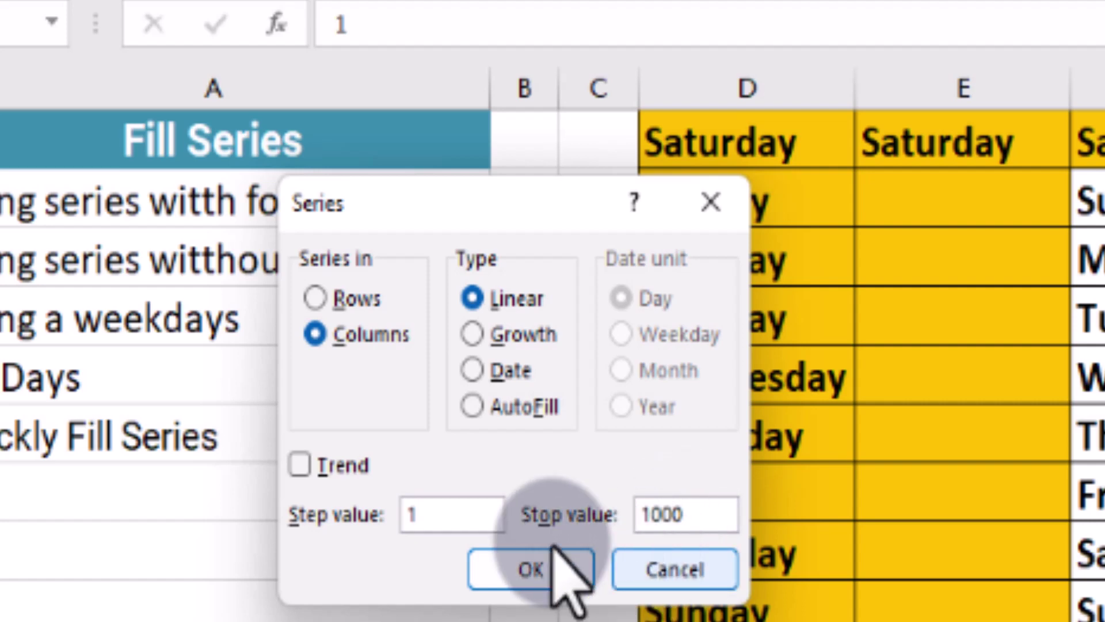
left_click(502, 576)
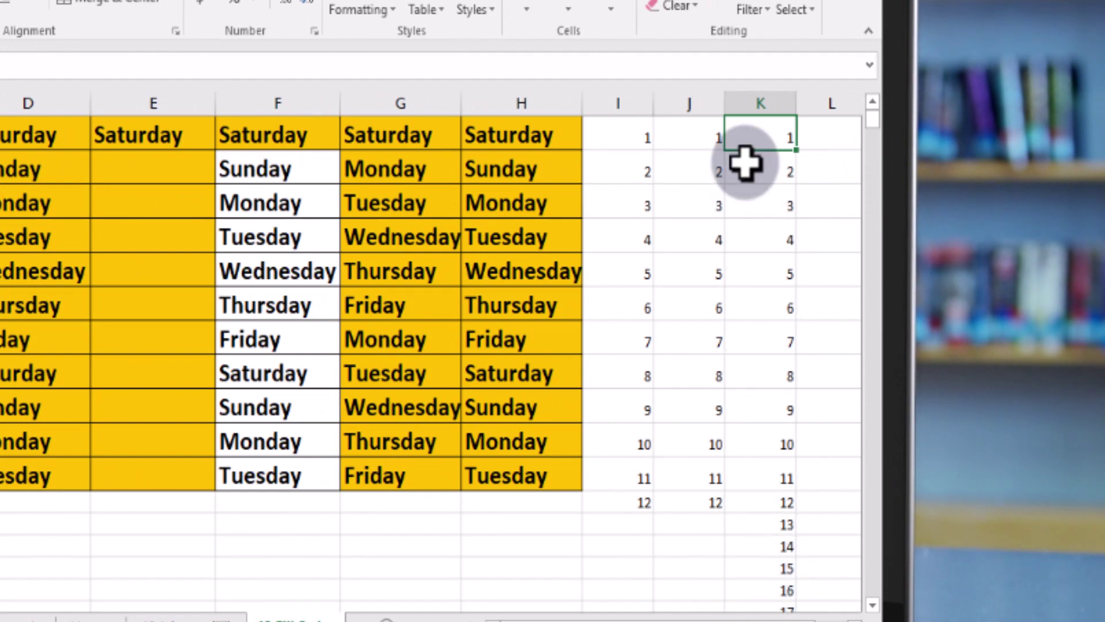
Verify column K ends at 1000 with Ctrl+Down, then return to K1 with Ctrl+Up
scroll(746, 164, "down", 5)
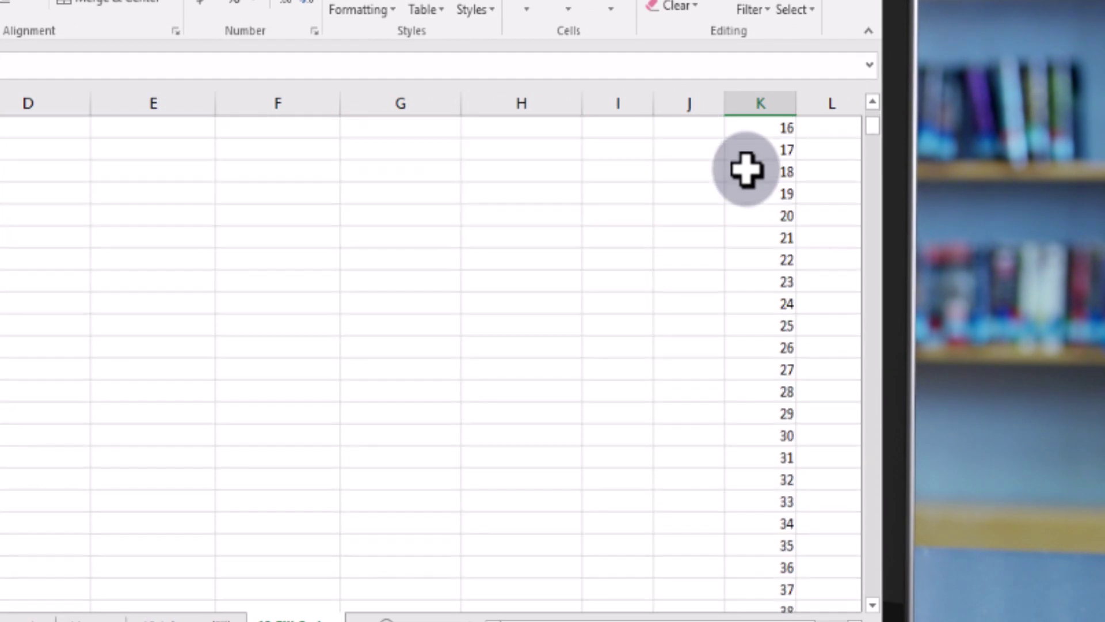
scroll(745, 167, "down", 1)
scroll(744, 180, "down", 4)
scroll(745, 206, "up", 6)
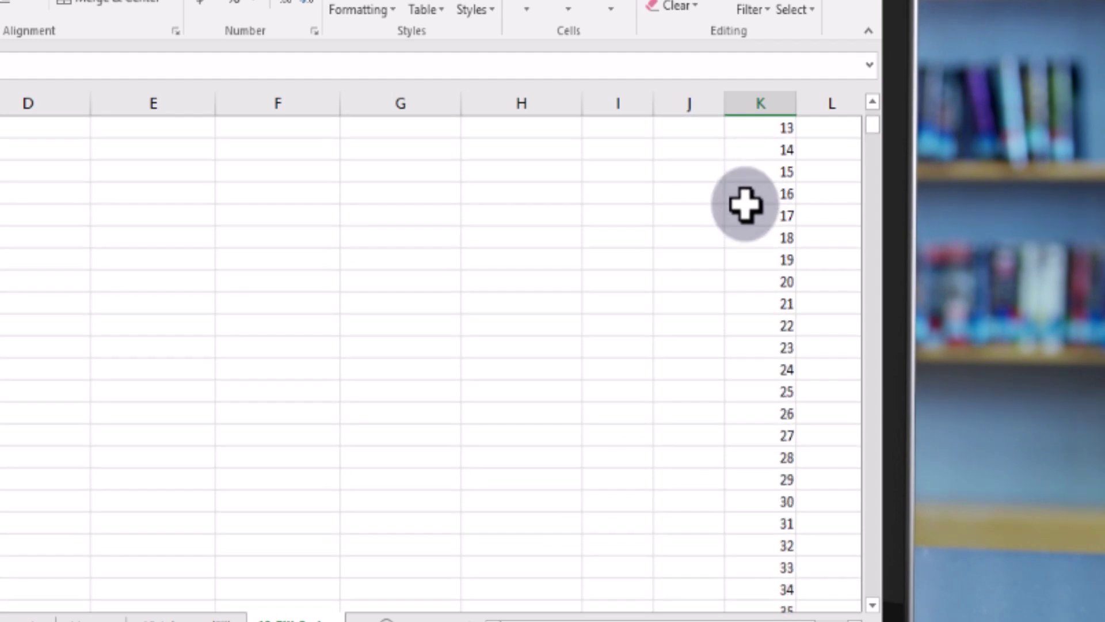
scroll(745, 205, "up", 4)
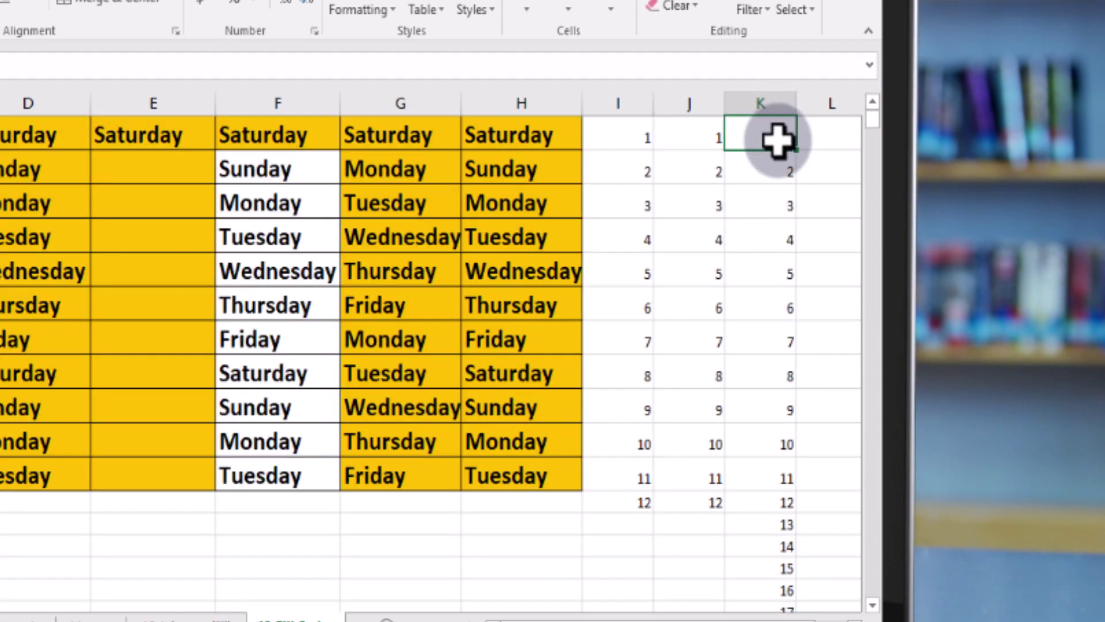
key("ctrl+Down")
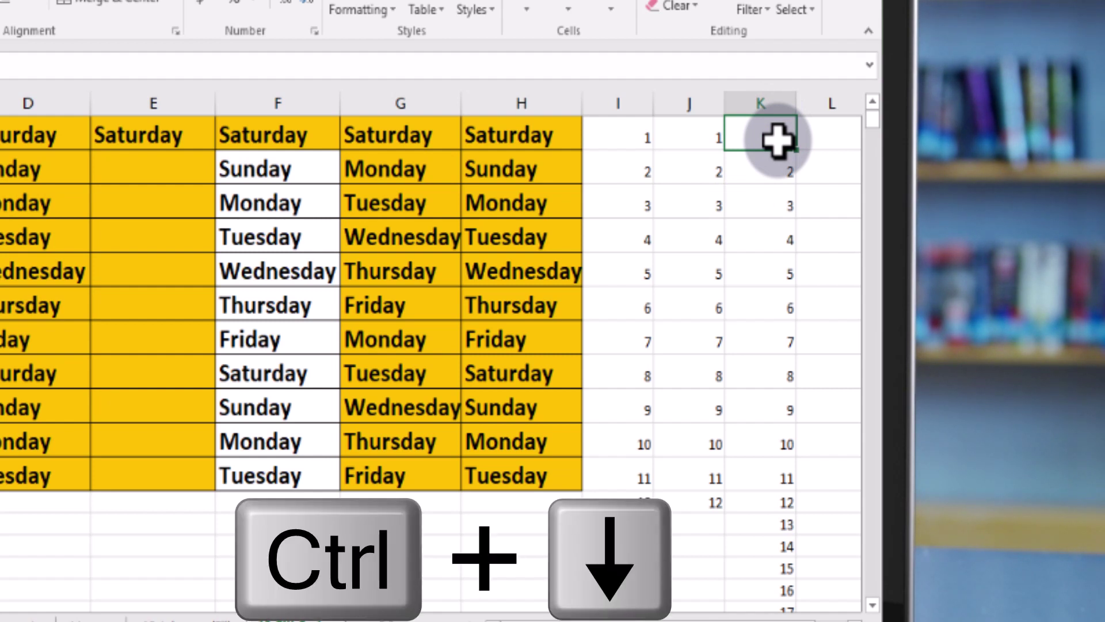
key("ctrl+Down")
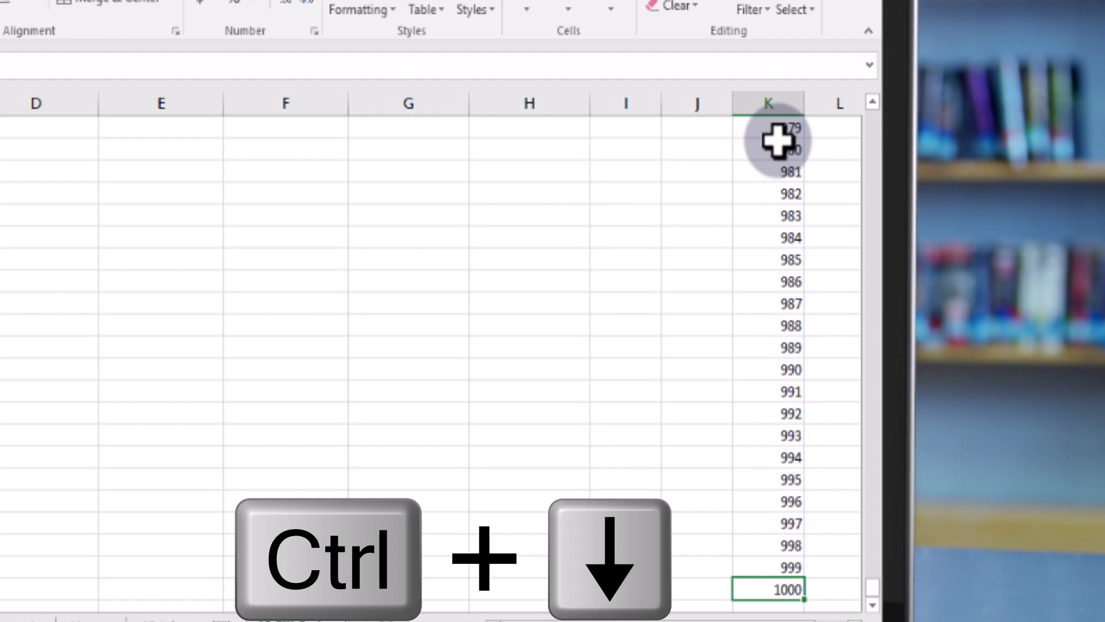
scroll(812, 287, "down", 1)
scroll(784, 461, "down", 1)
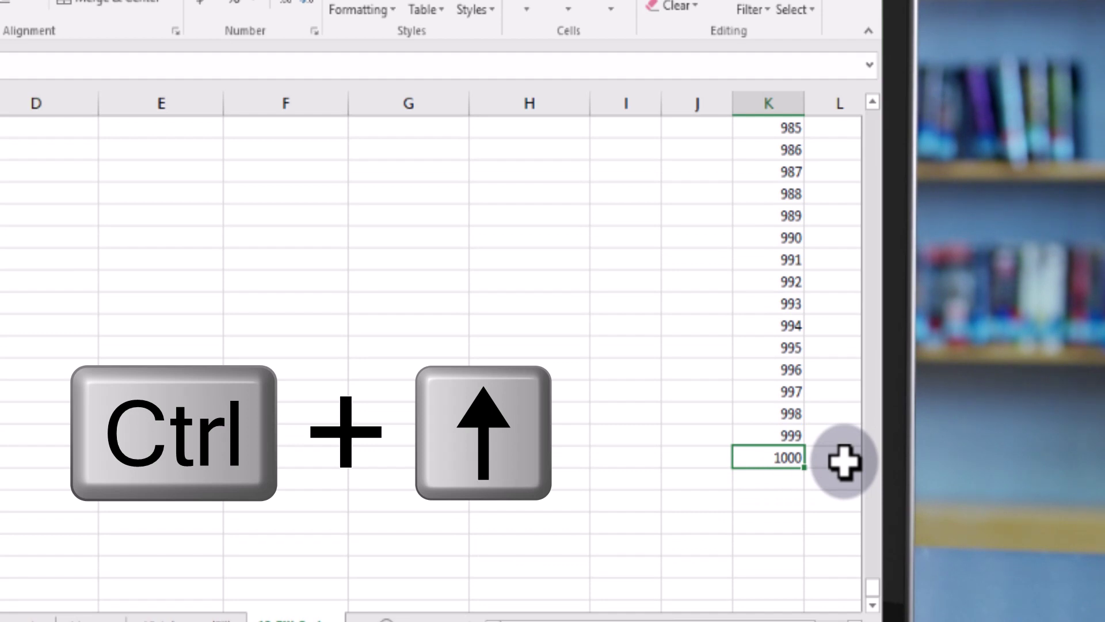
key("ctrl+Up")
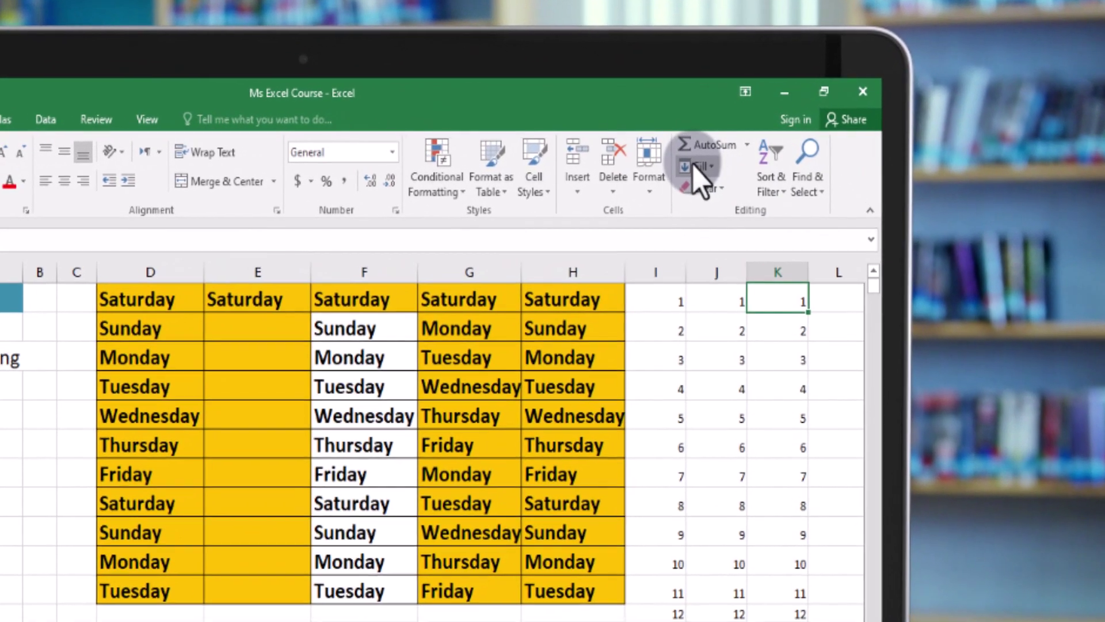
Create a Linear row series from K1, step 1, stop value 10, and confirm it ends at T1
left_click(734, 149)
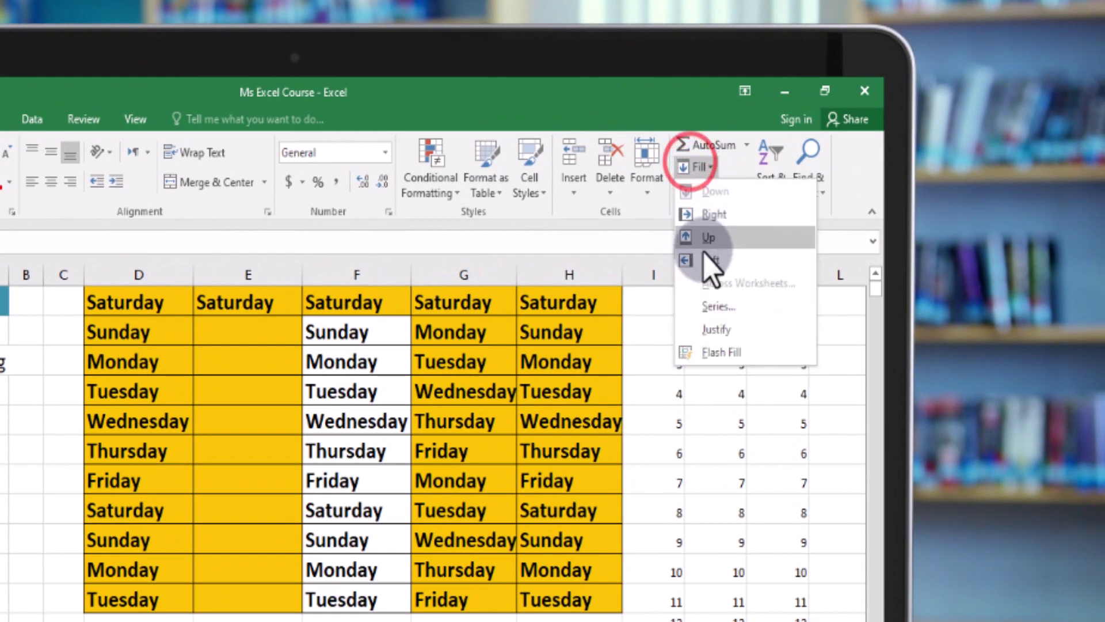
left_click(717, 308)
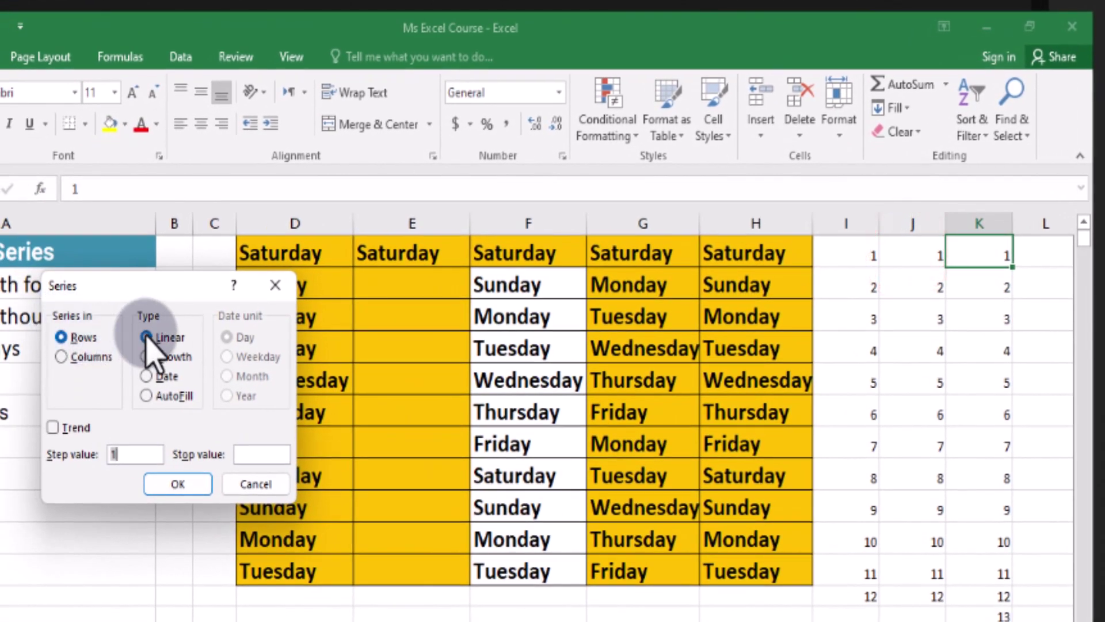
left_click(98, 352)
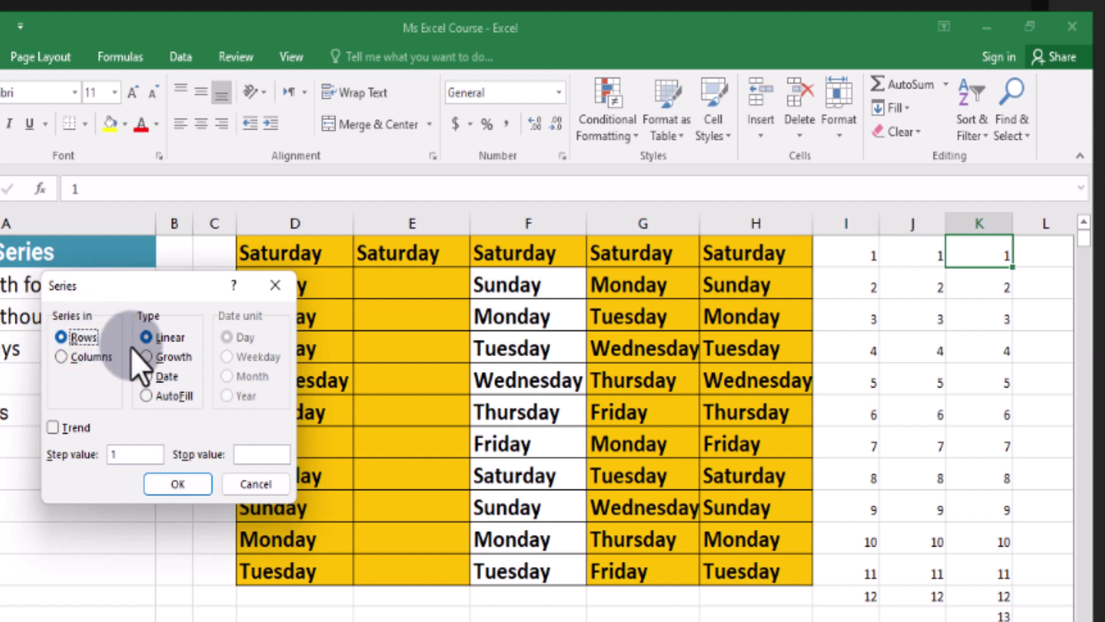
left_click(256, 446)
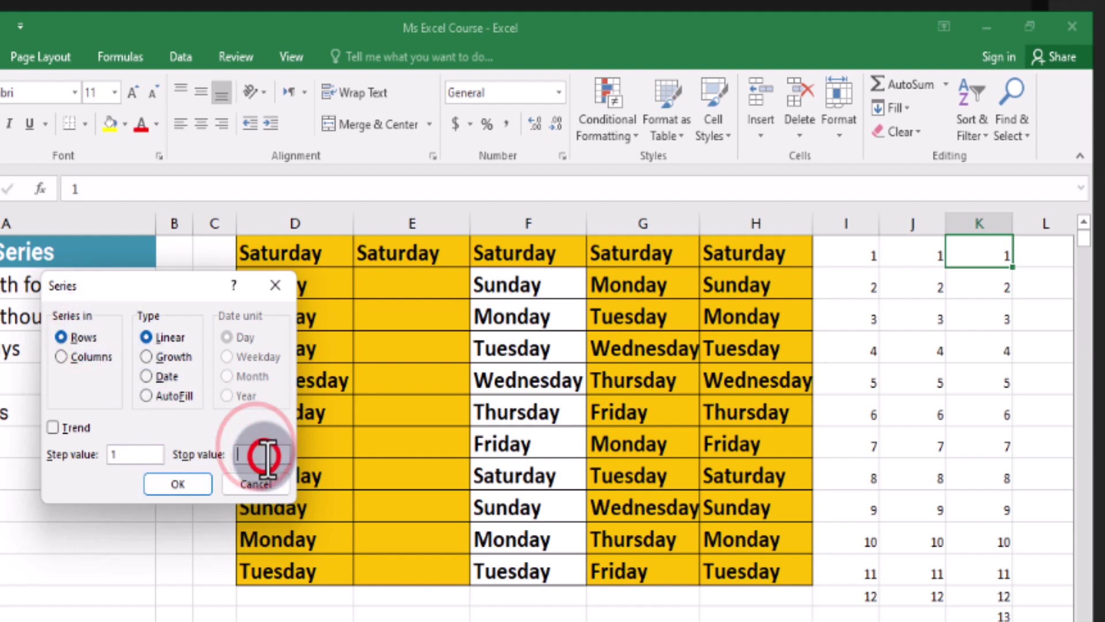
type("10")
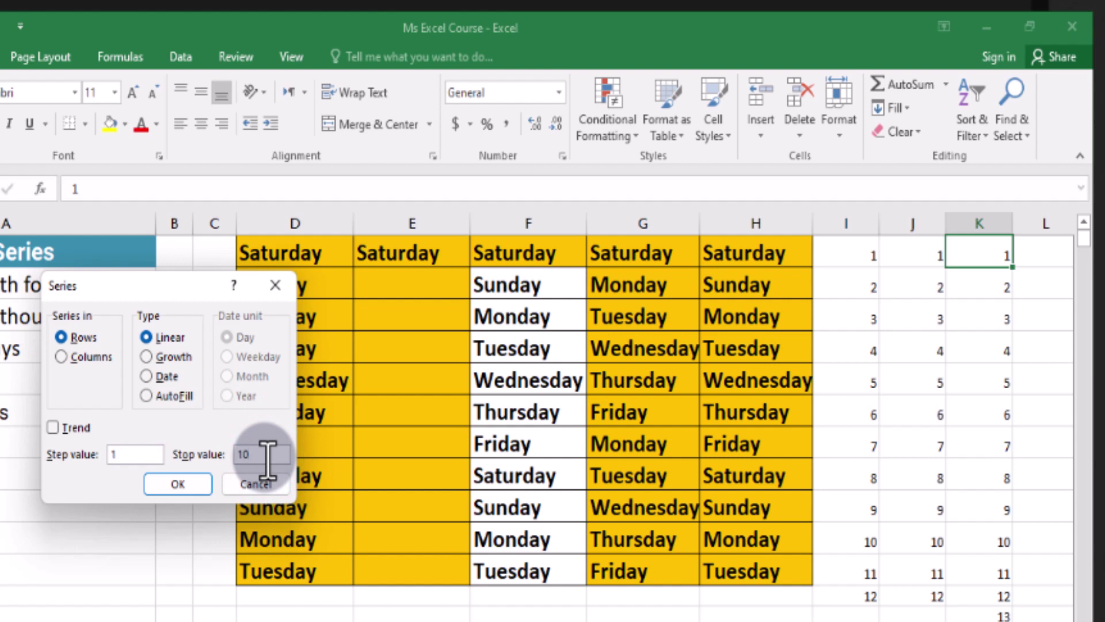
left_click(190, 483)
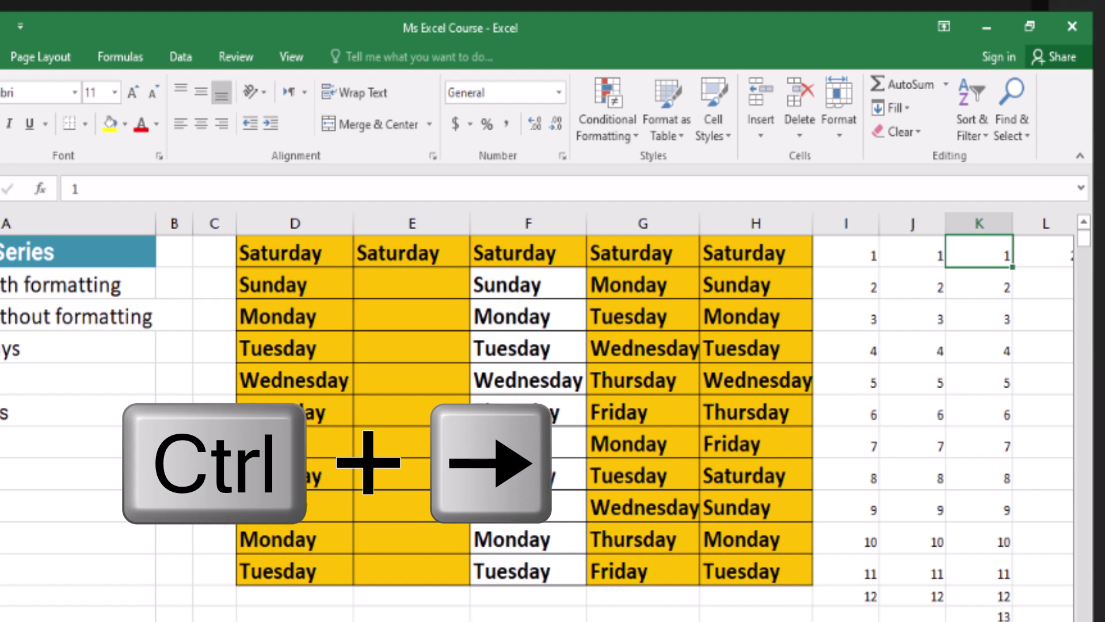
key("ctrl+Right")
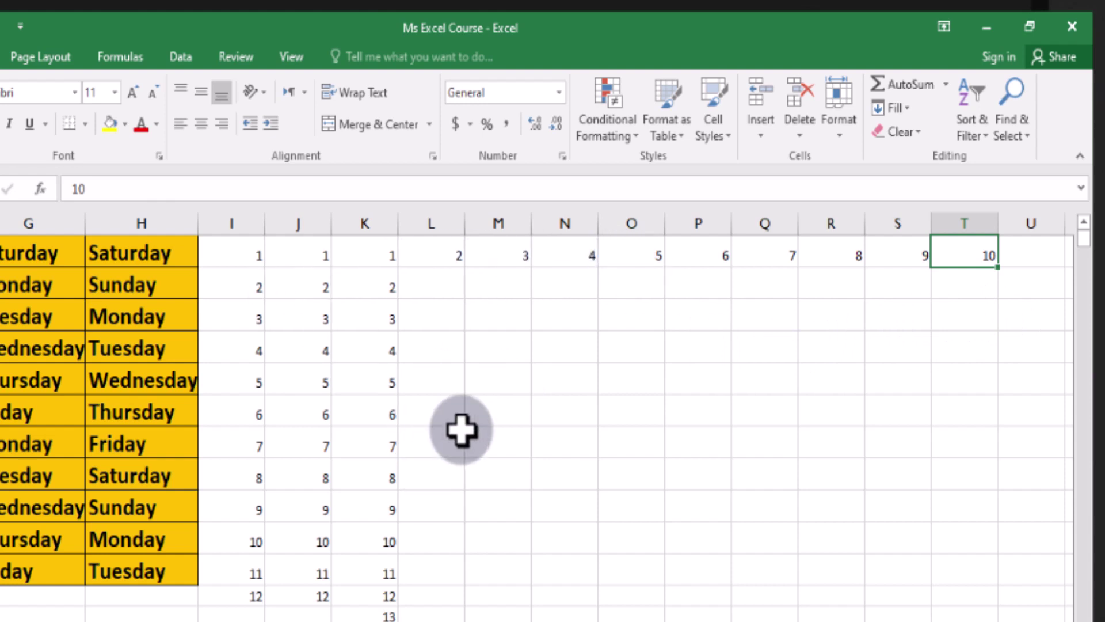
left_click(506, 314)
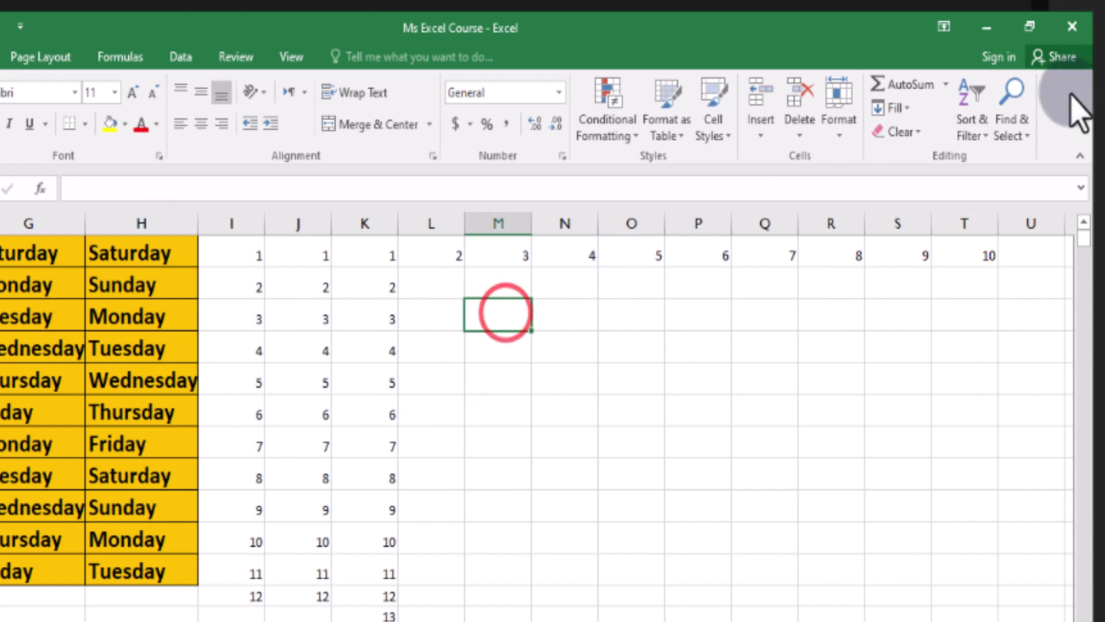
left_click(890, 108)
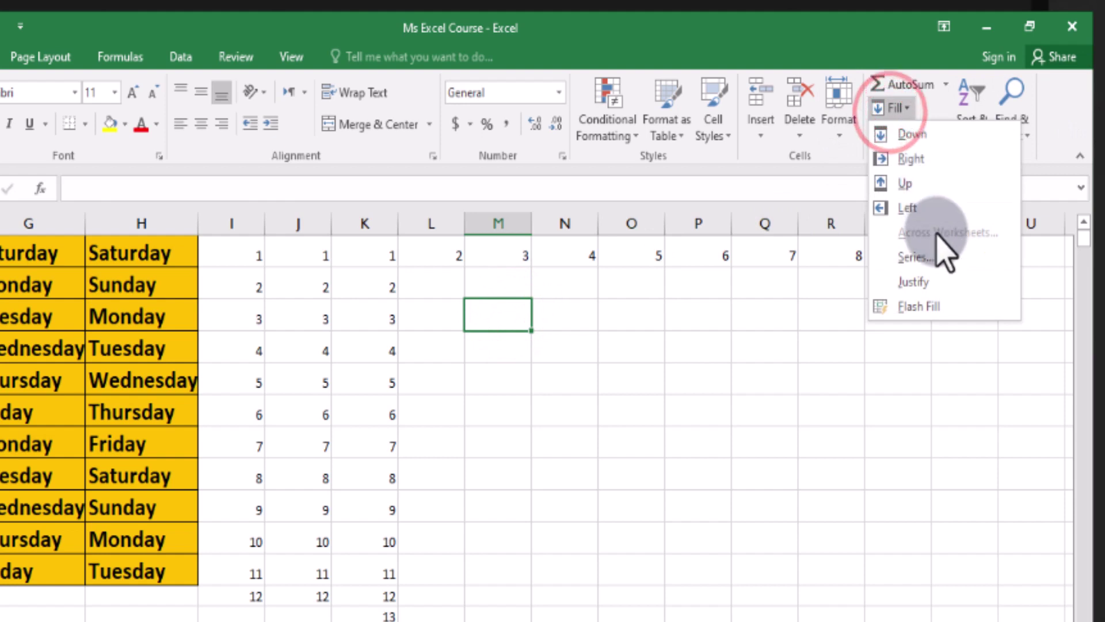
left_click(915, 258)
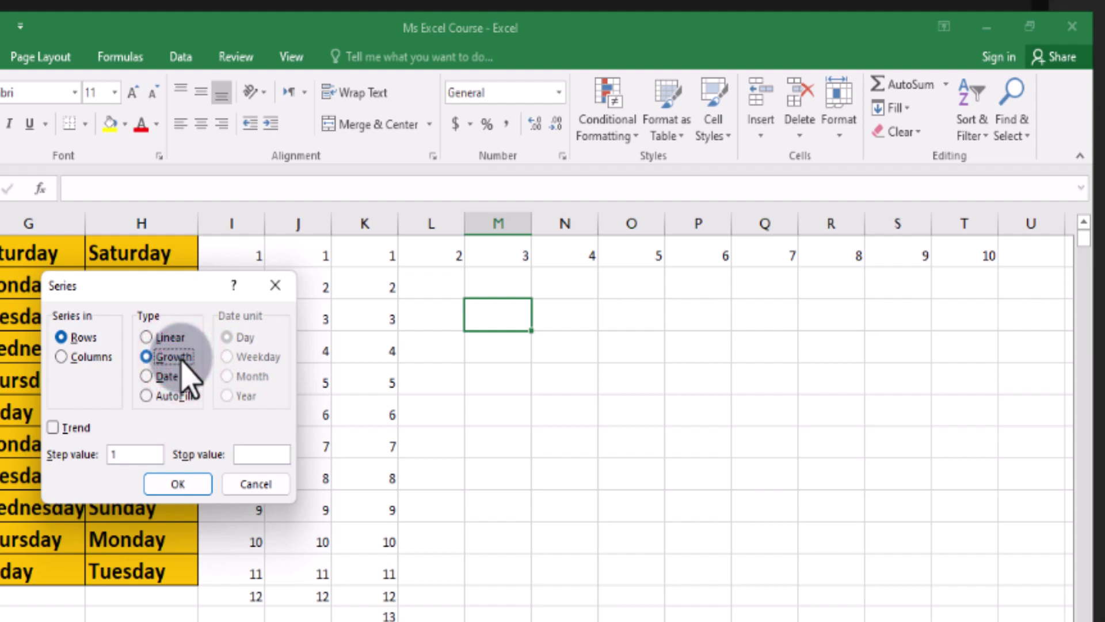
left_click(173, 374)
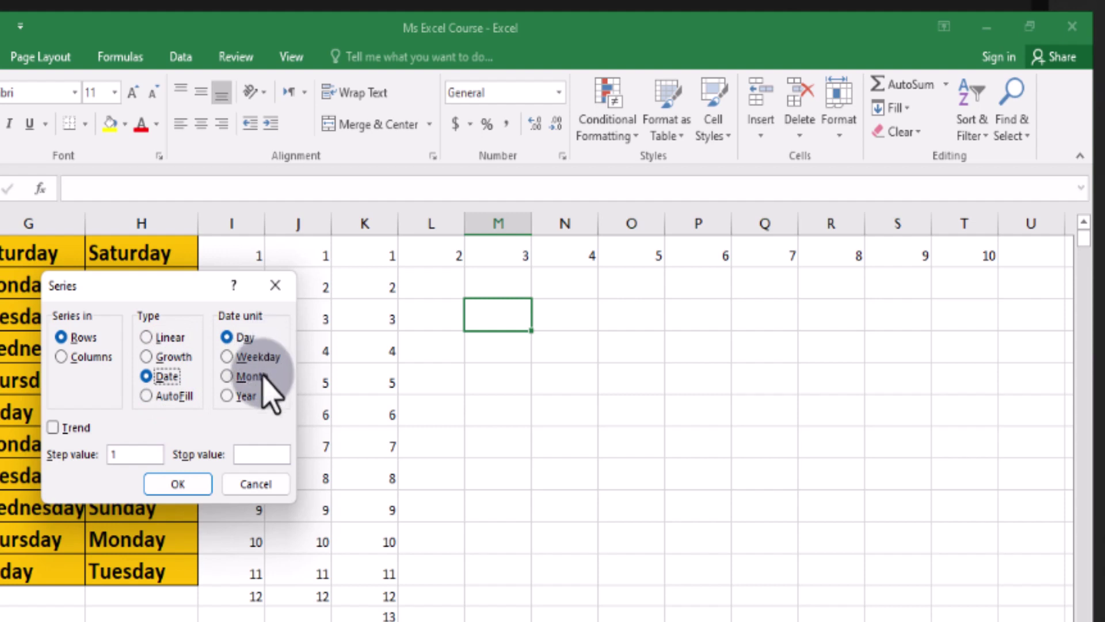
left_click(167, 396)
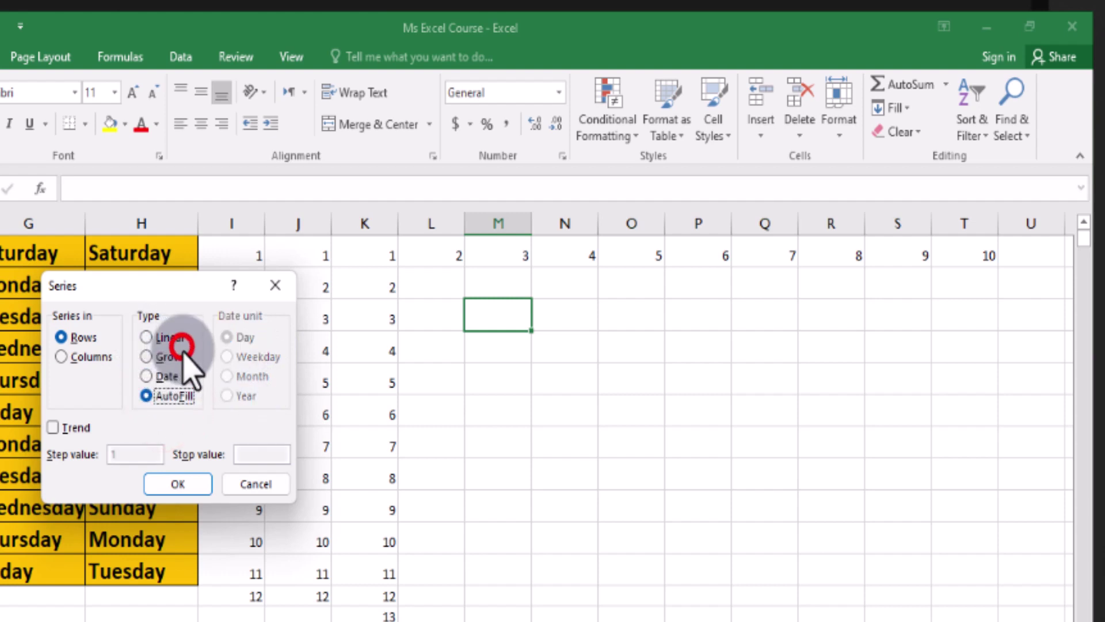
left_click(275, 285)
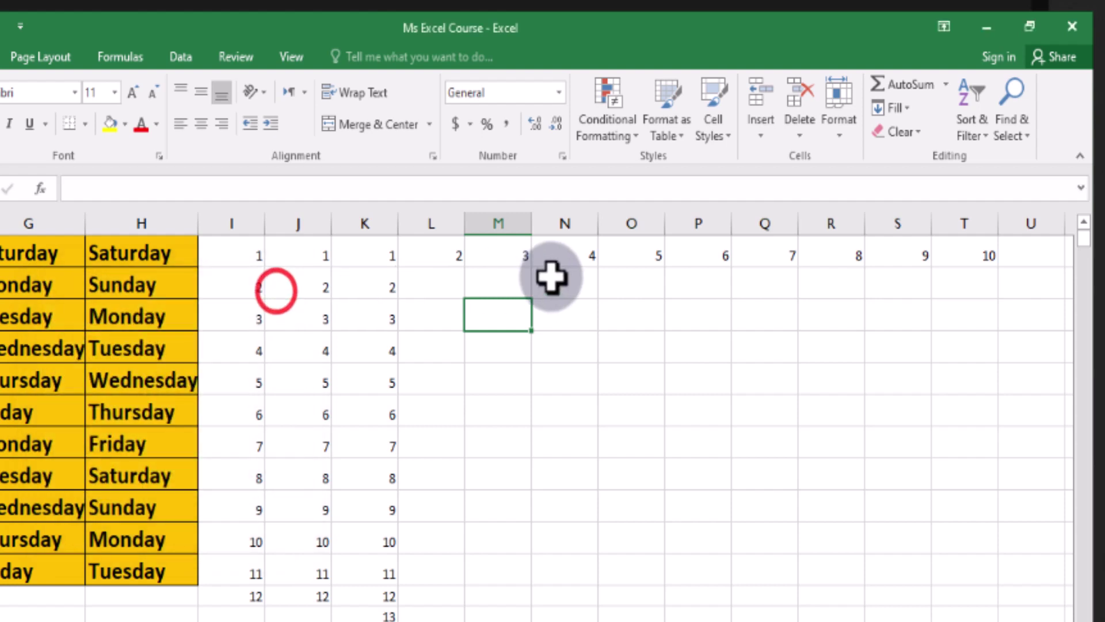
left_click(518, 257)
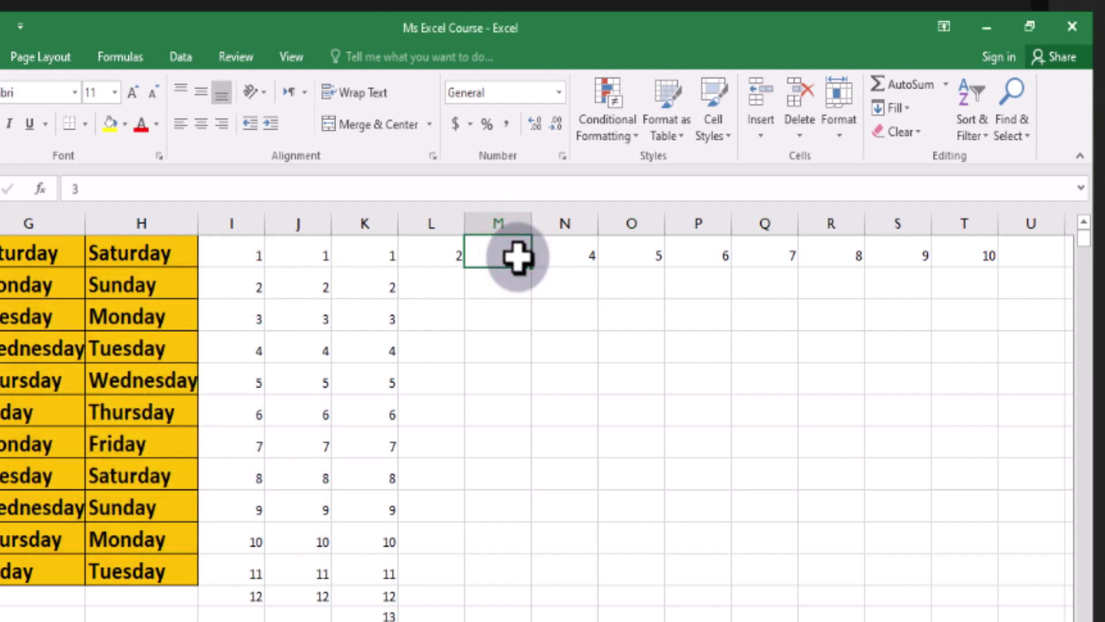
left_click(455, 262)
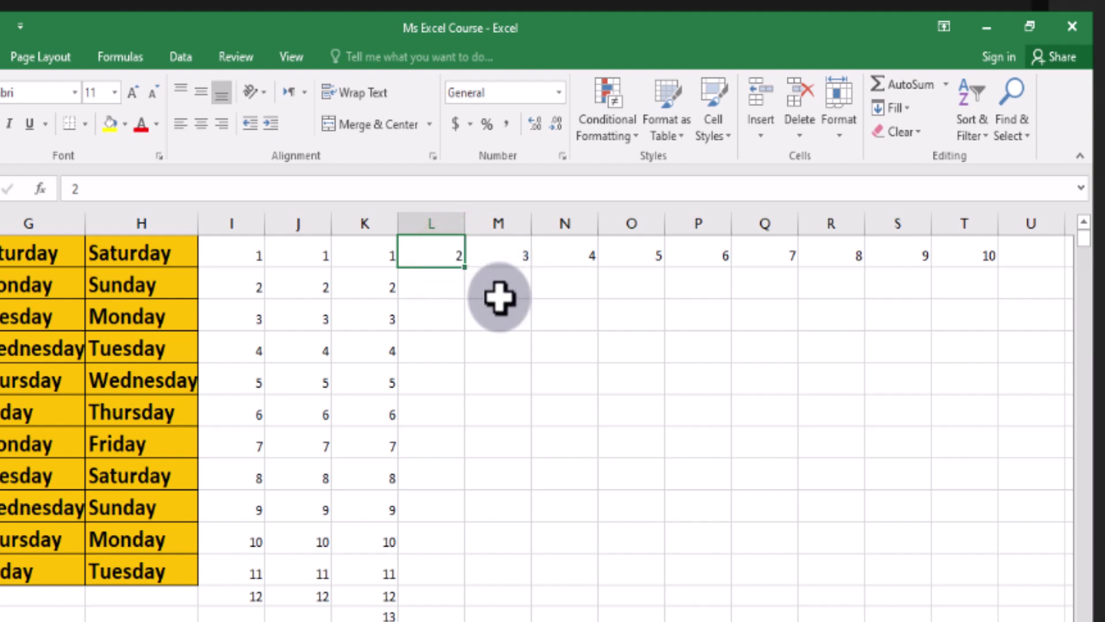
Enter 2 in M3 as the starting value for a new series
left_click(506, 318)
type("2")
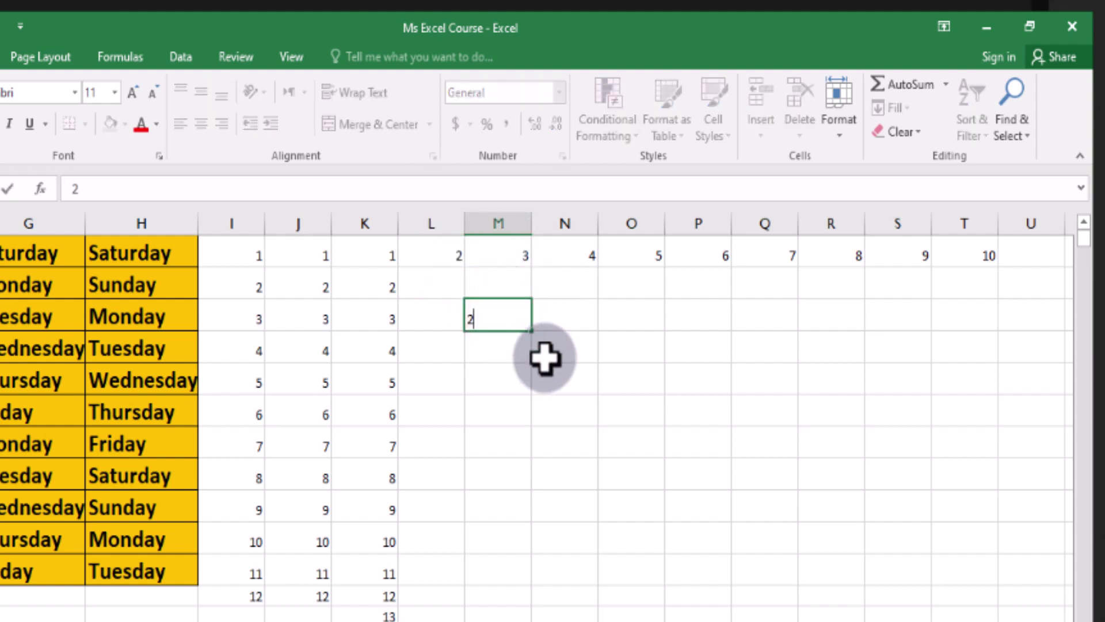
left_click(555, 368)
left_click(506, 322)
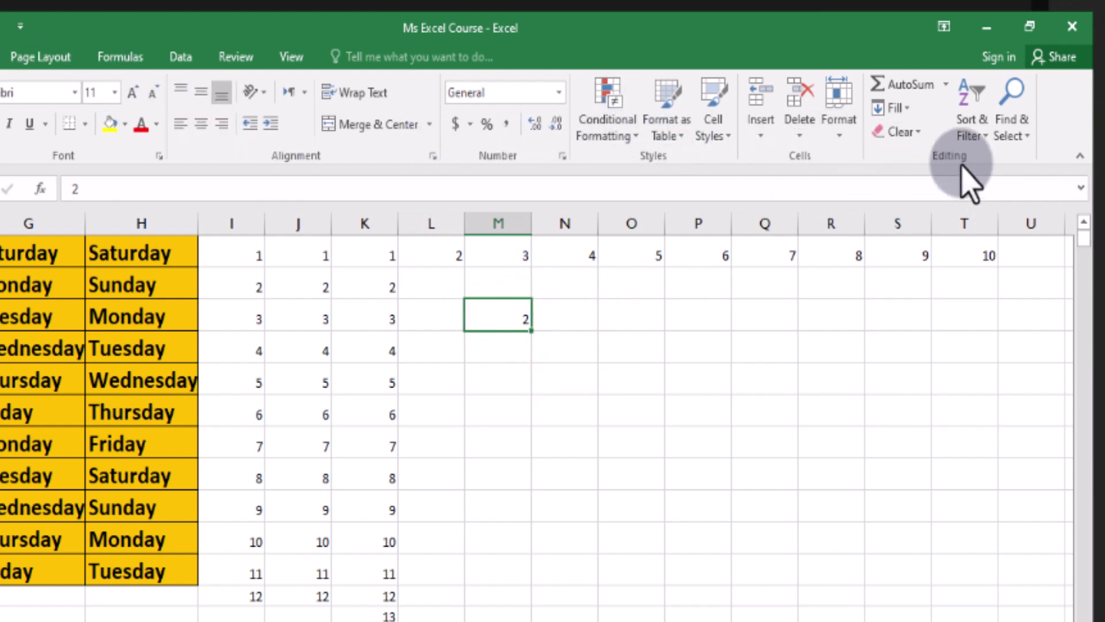
left_click(901, 108)
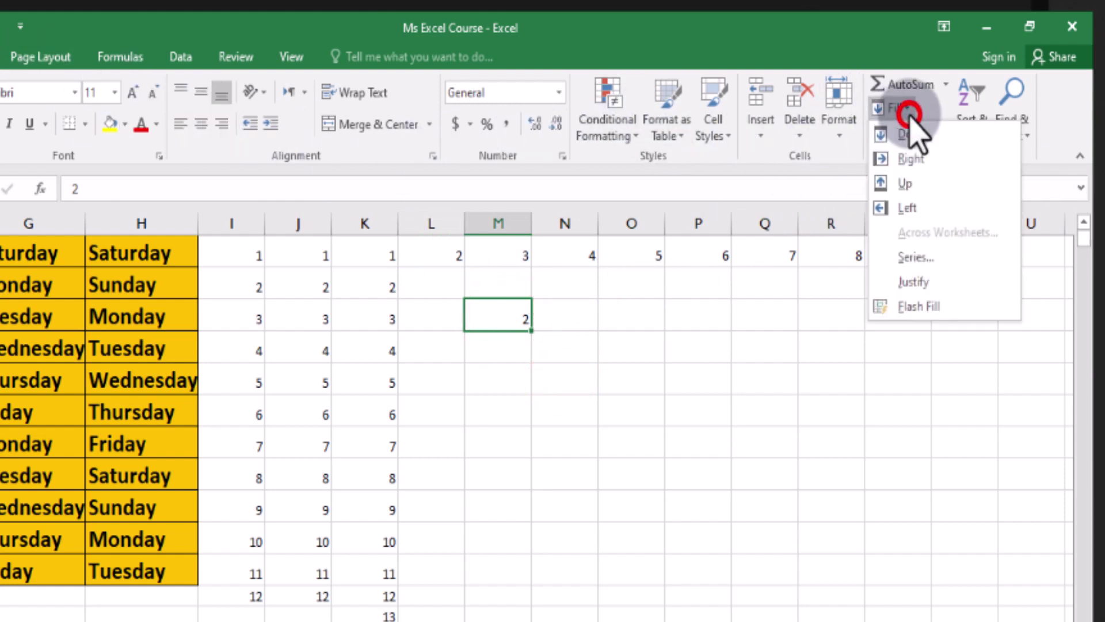
Create a Growth series down column M, step 2, stop value 1000, ending at 512
left_click(926, 257)
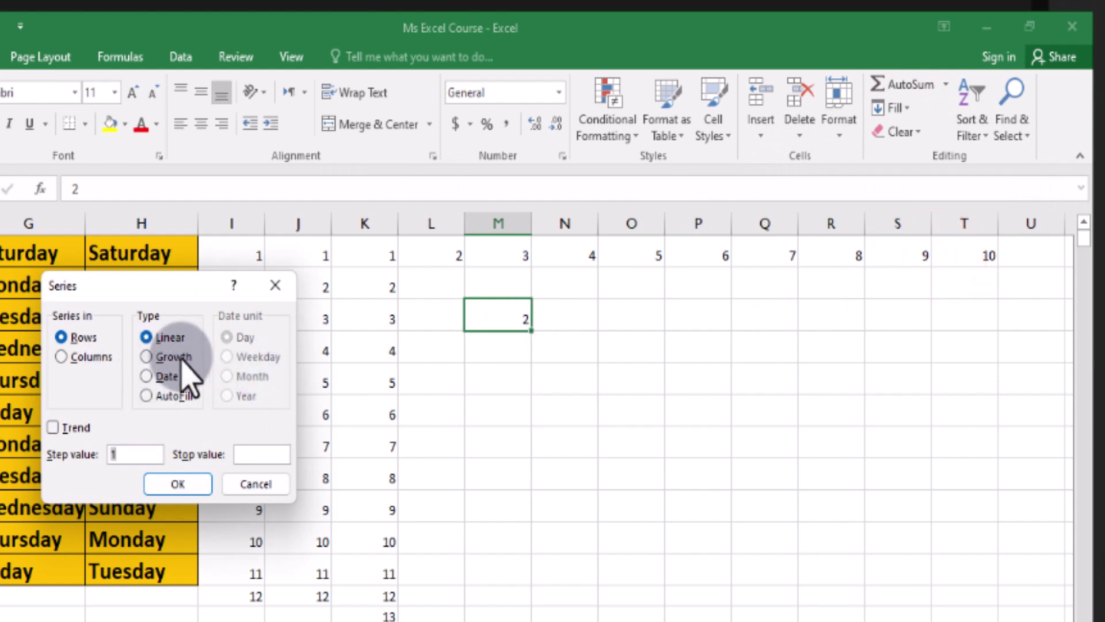
left_click(99, 357)
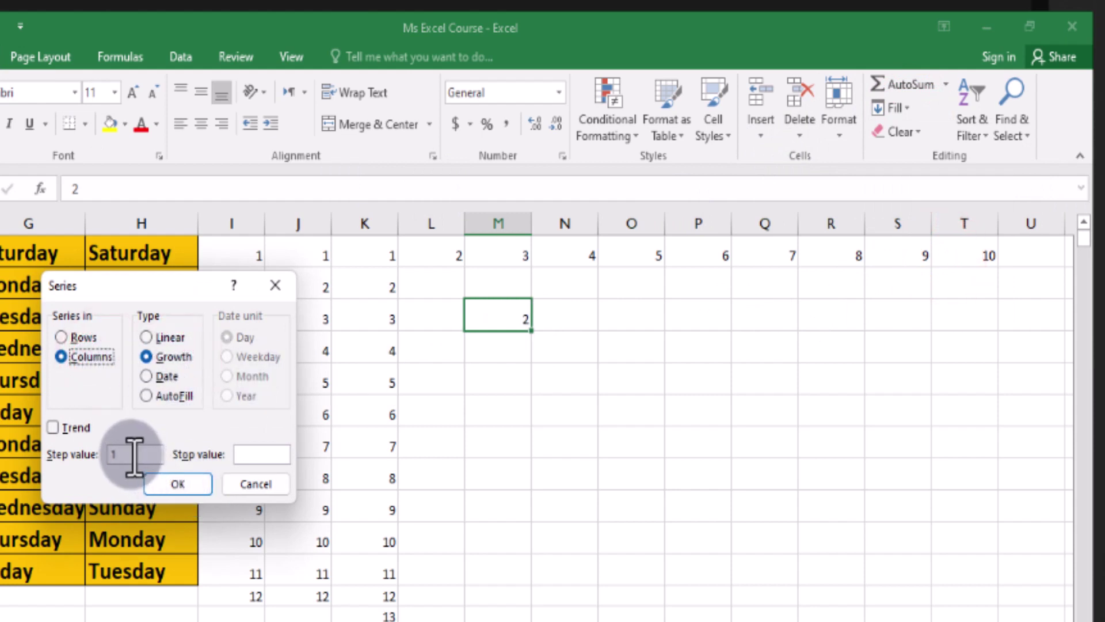
left_click(132, 454)
key("BackSpace")
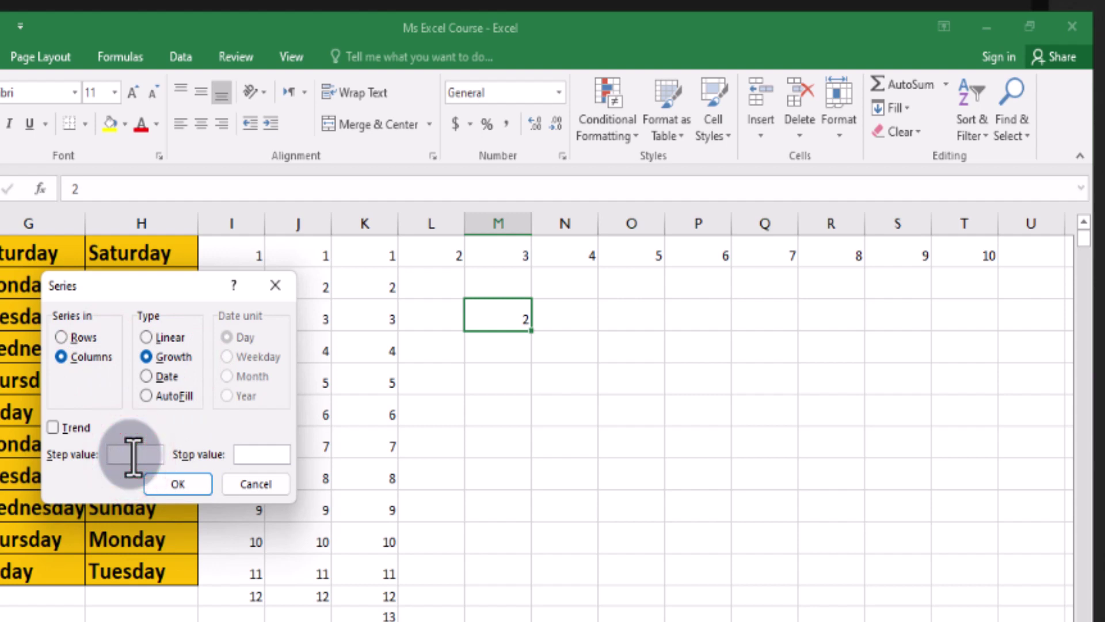
type("2")
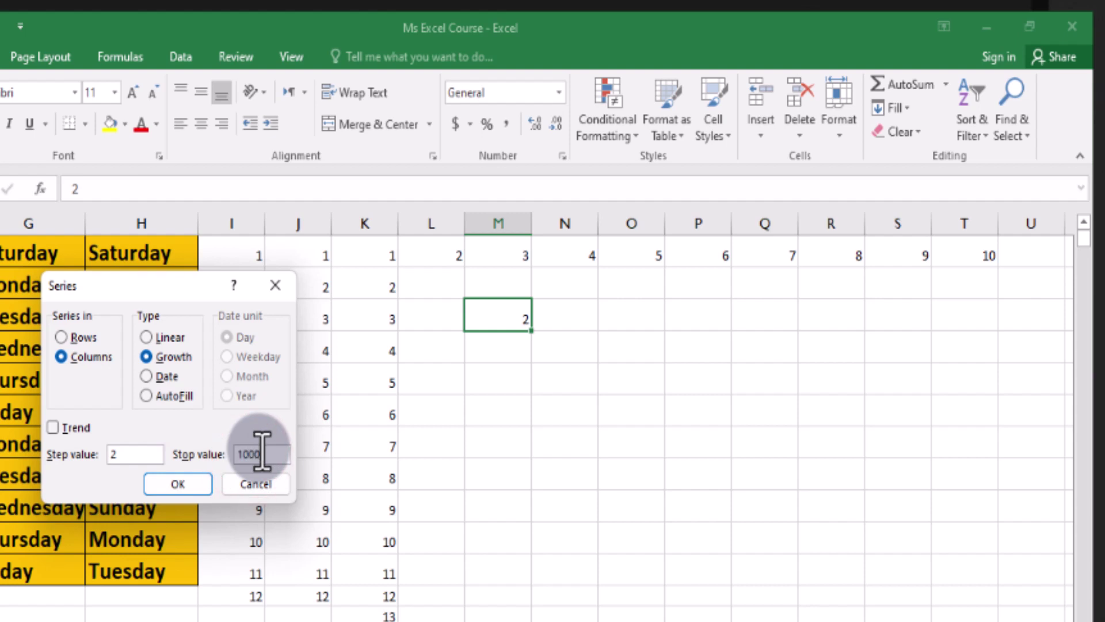
left_click(169, 491)
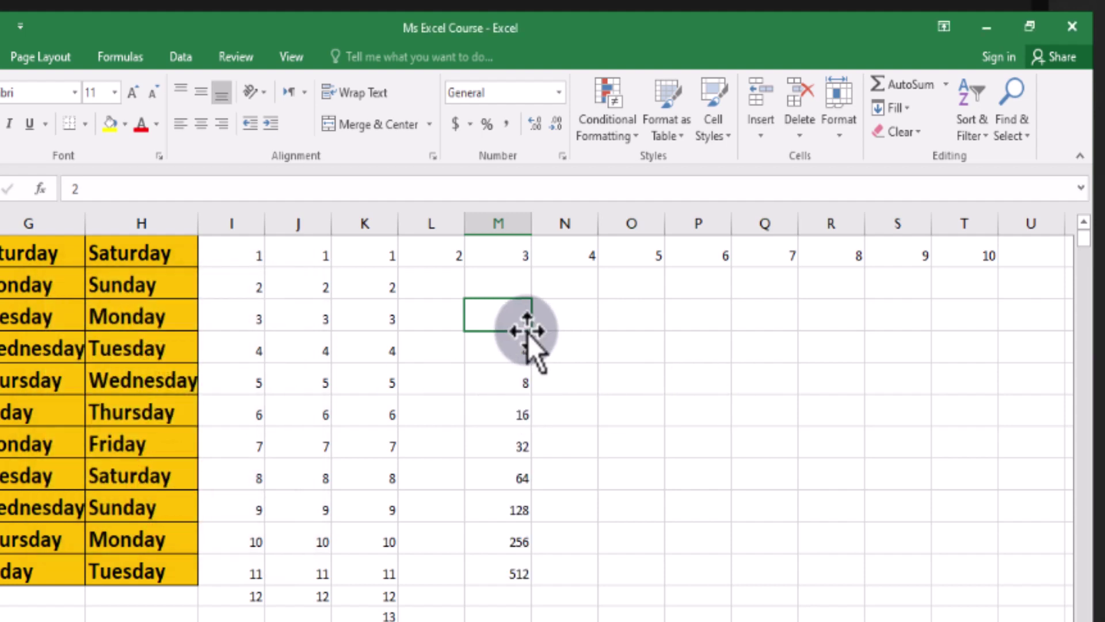
left_click(498, 365)
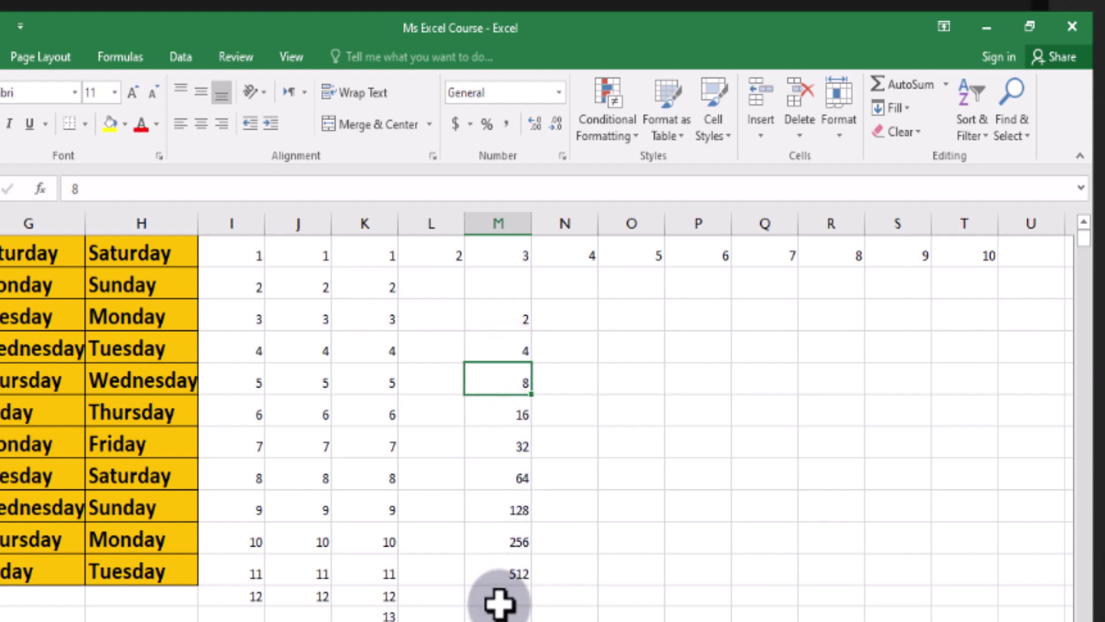
left_click(488, 573)
left_click(506, 317)
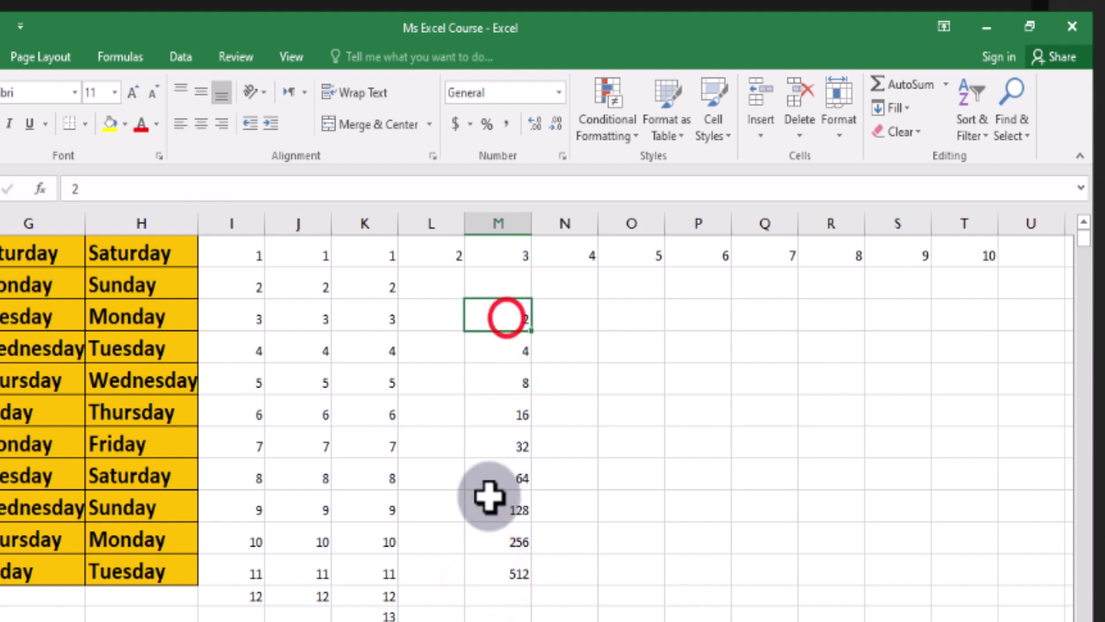
left_click(492, 577)
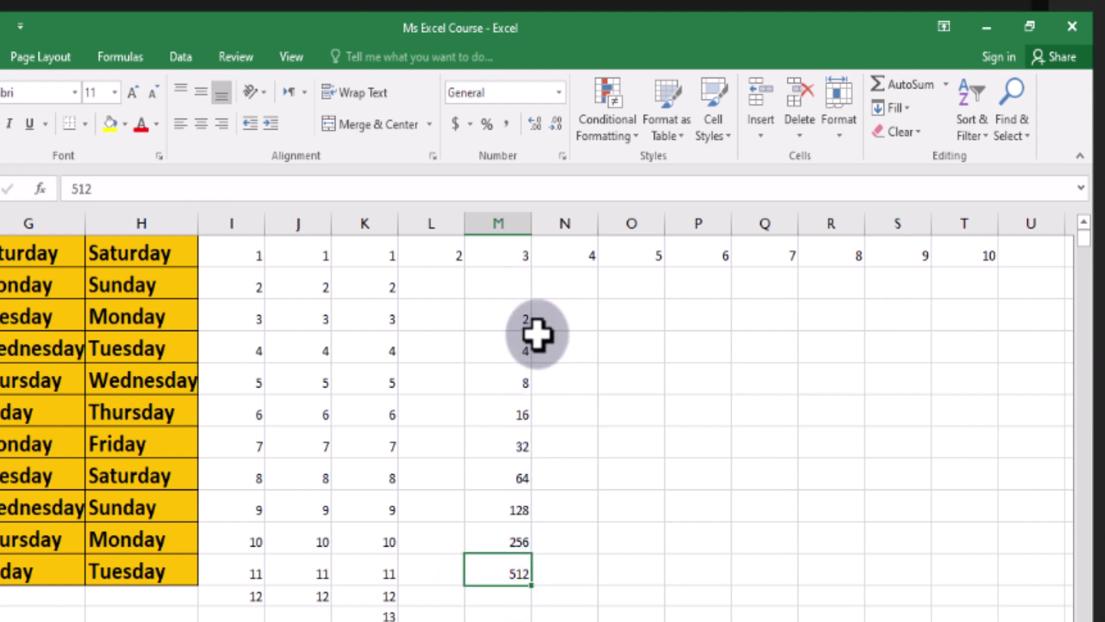